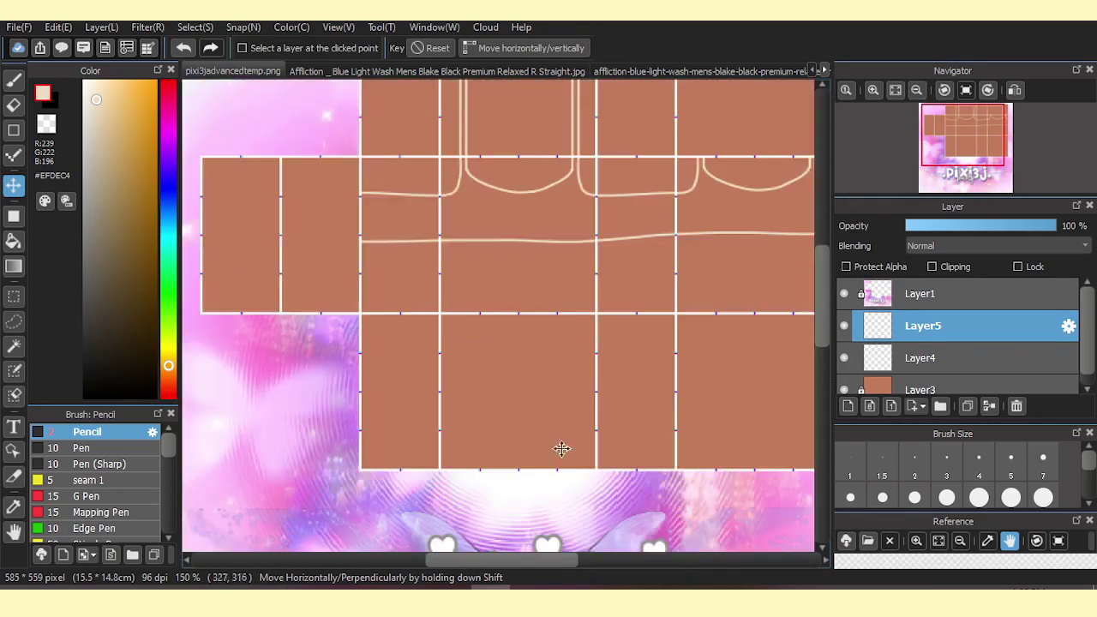
Shift Layer4's line art slightly and fill the tank top's body and straps with cream #EFDEC4 on Layer5.
click(540, 215)
drag(540, 215, 536, 218)
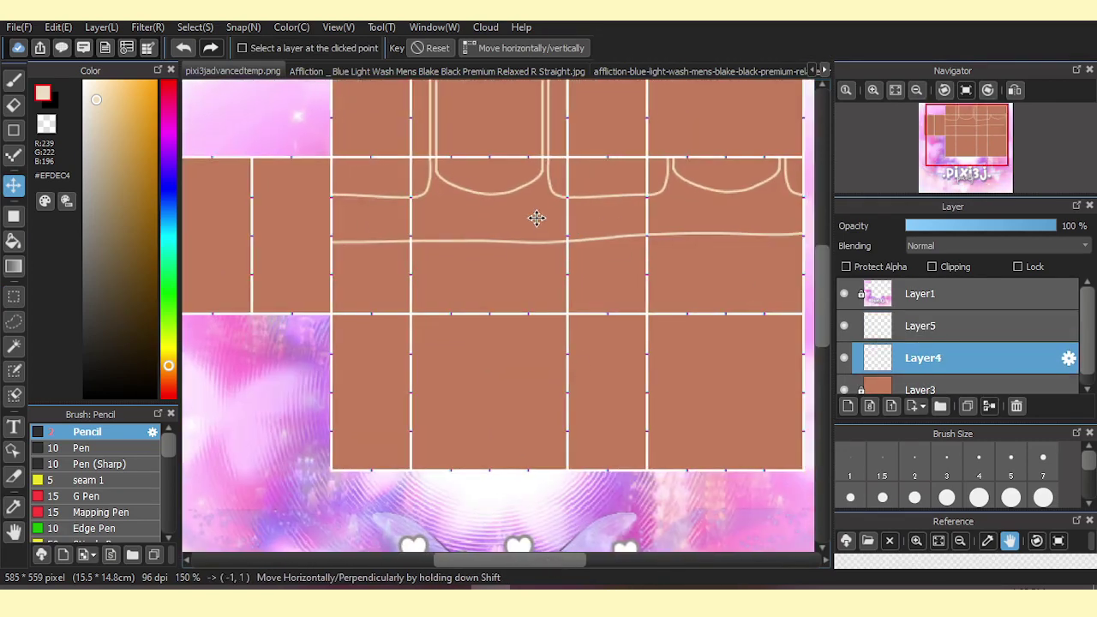
click(920, 324)
key(g)
click(489, 219)
click(686, 203)
click(554, 129)
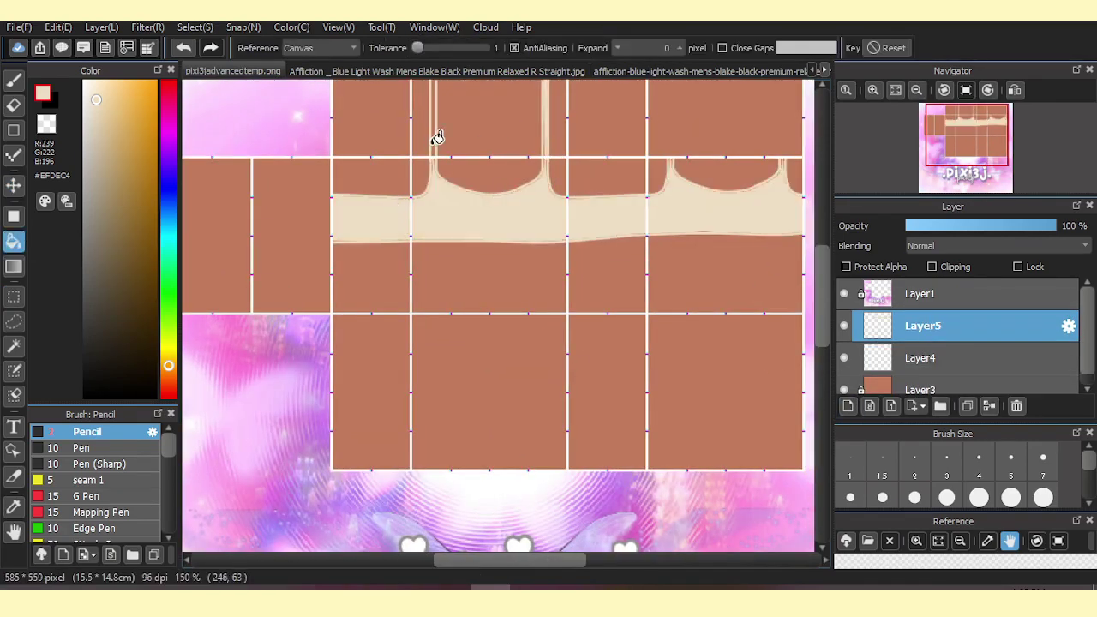
Paint over the unfilled gaps along the tank top's lower hem with the cream Pencil at a larger brush size.
scroll(419, 206, up, 4)
key(b)
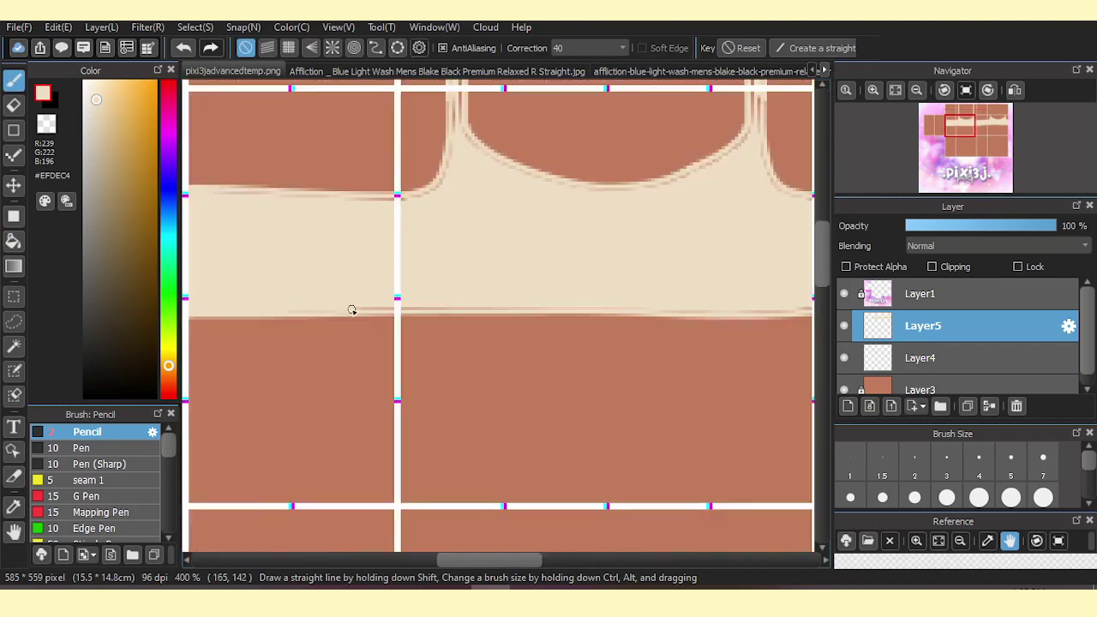
key(bracketright)
scroll(196, 306, up, 1)
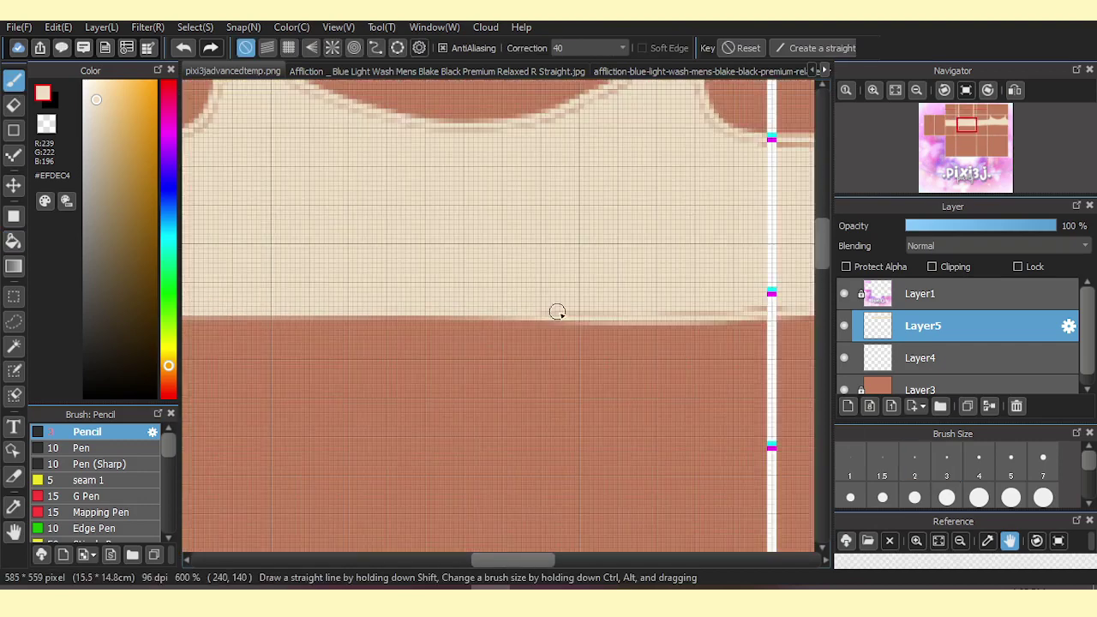
drag(819, 307, 425, 306)
drag(603, 560, 678, 560)
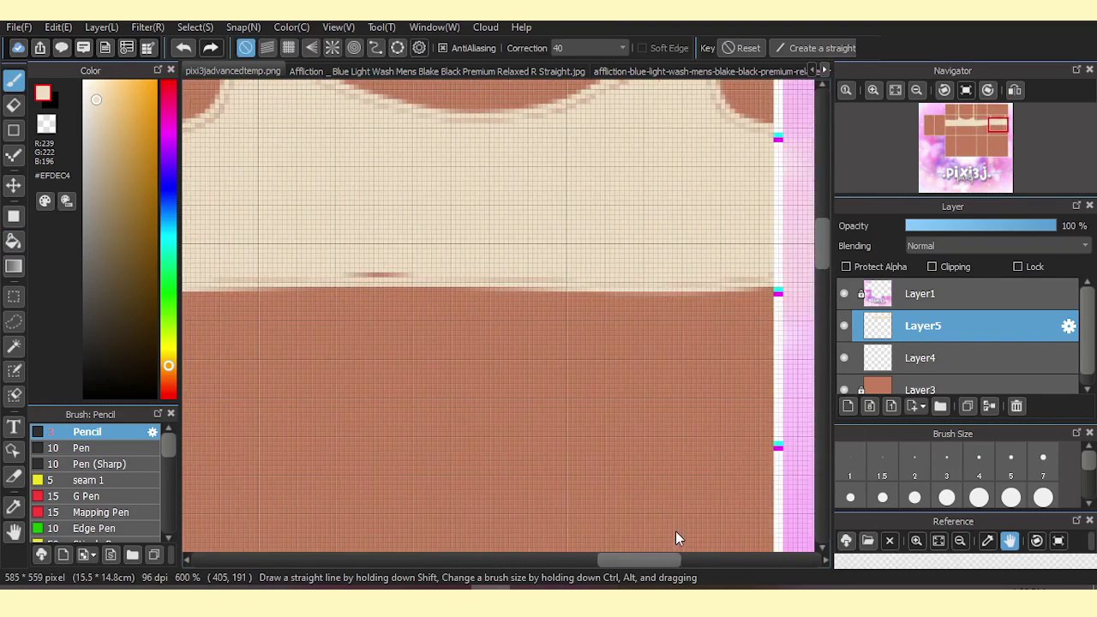
Cover the unfilled gaps around the back panel's neckline and strap bases with cream Pencil strokes.
scroll(600, 240, down, 1)
scroll(386, 167, up, 2)
drag(554, 128, 550, 312)
drag(691, 377, 482, 408)
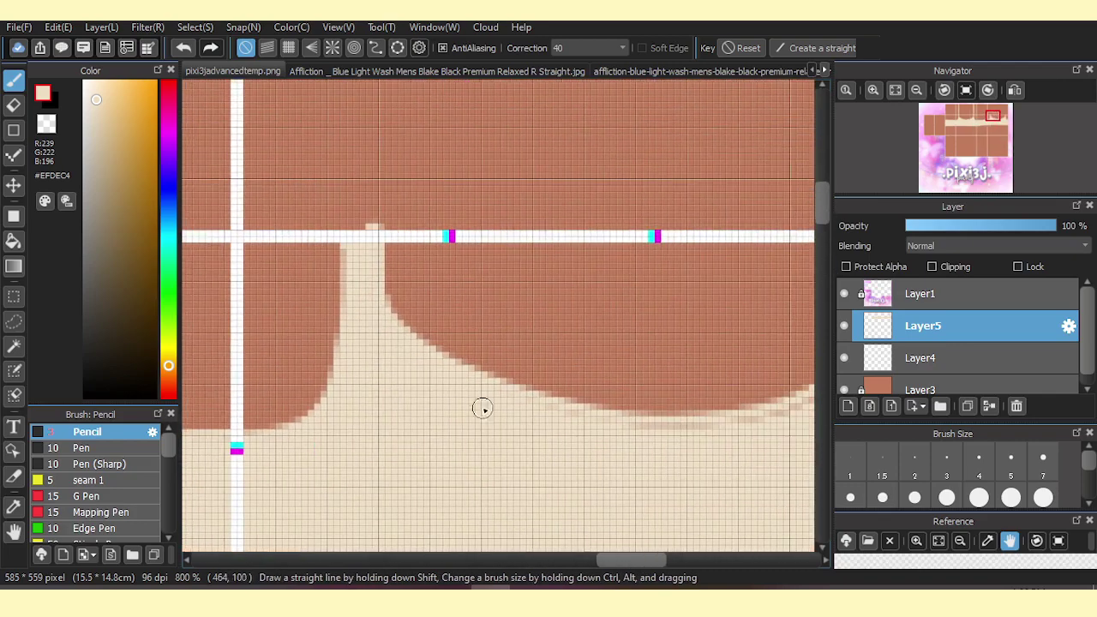
drag(627, 561, 670, 561)
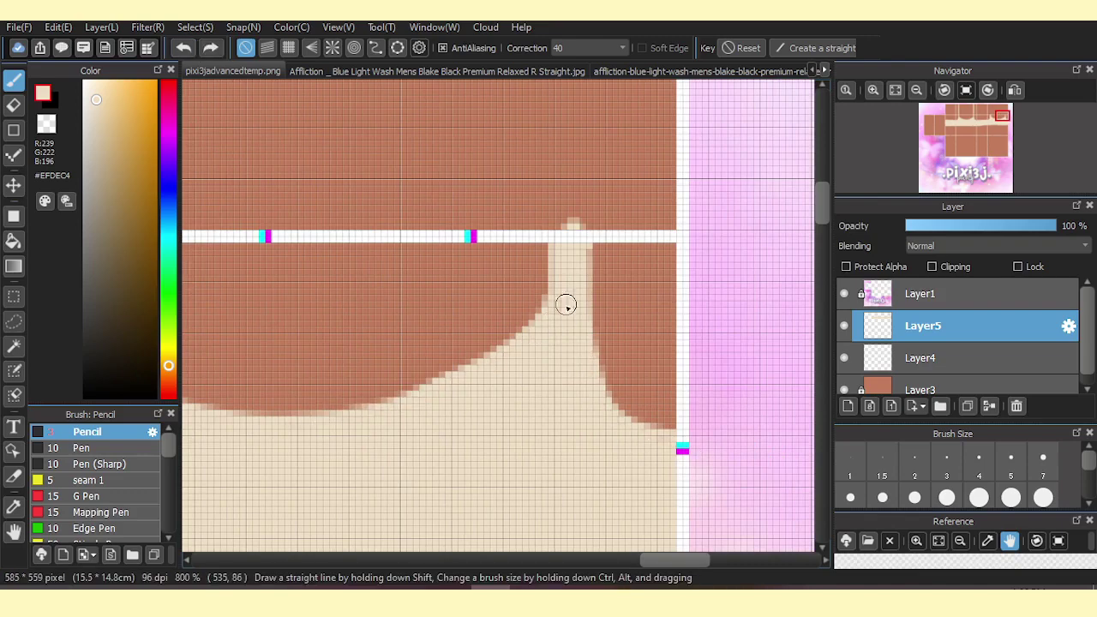
Paint over the unfilled gaps along the front panel's neckline and both strap bases in cream.
scroll(566, 305, down, 3)
scroll(297, 290, up, 3)
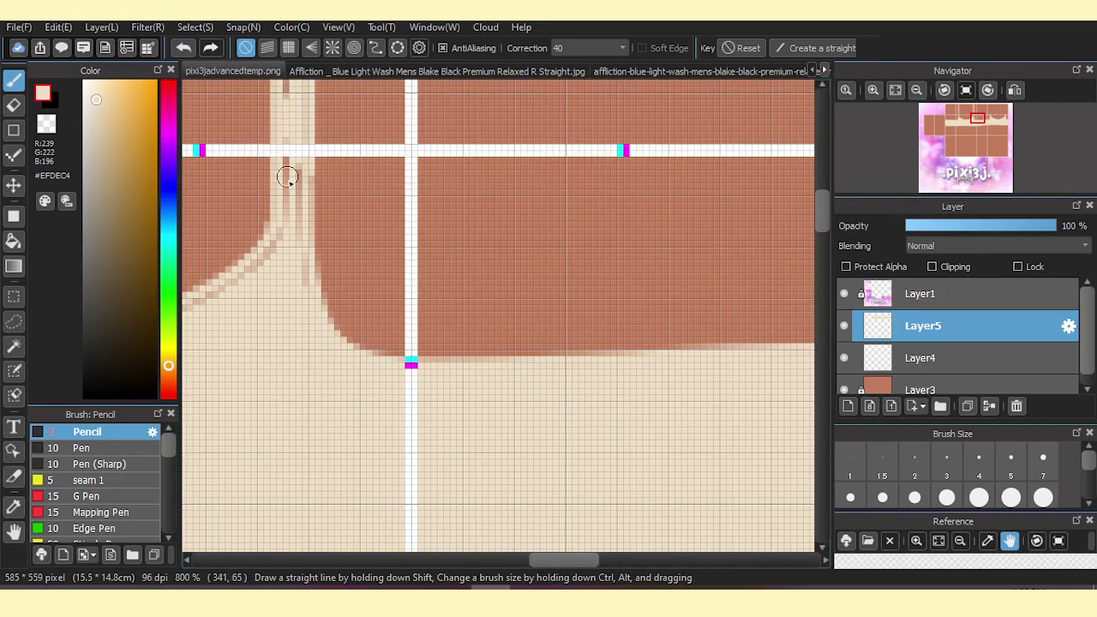
scroll(474, 352, left, 3)
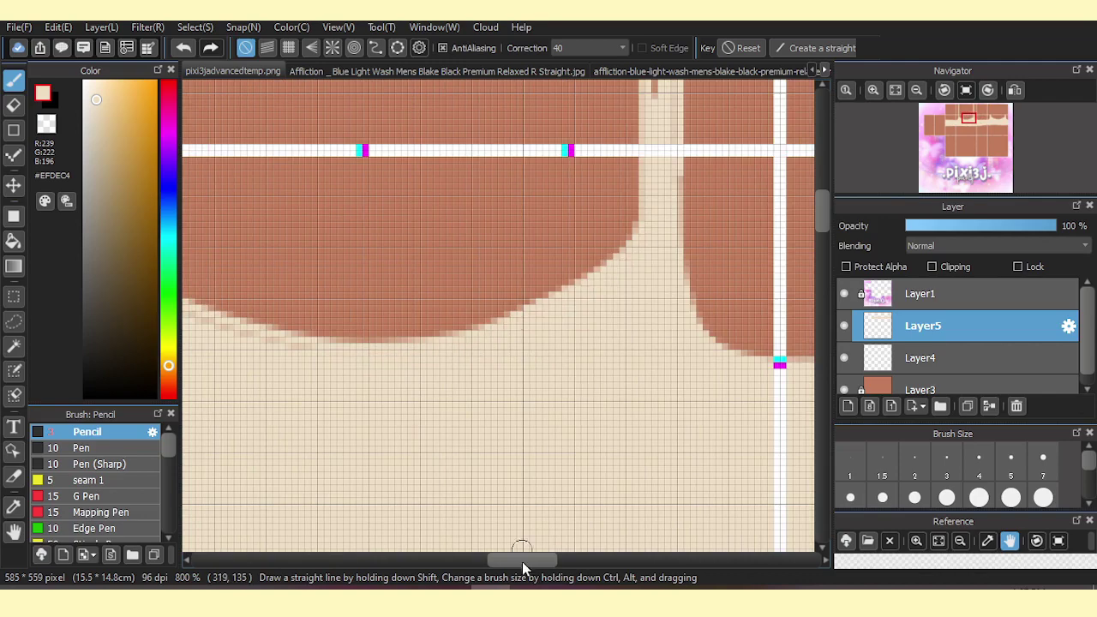
scroll(523, 561, left, 3)
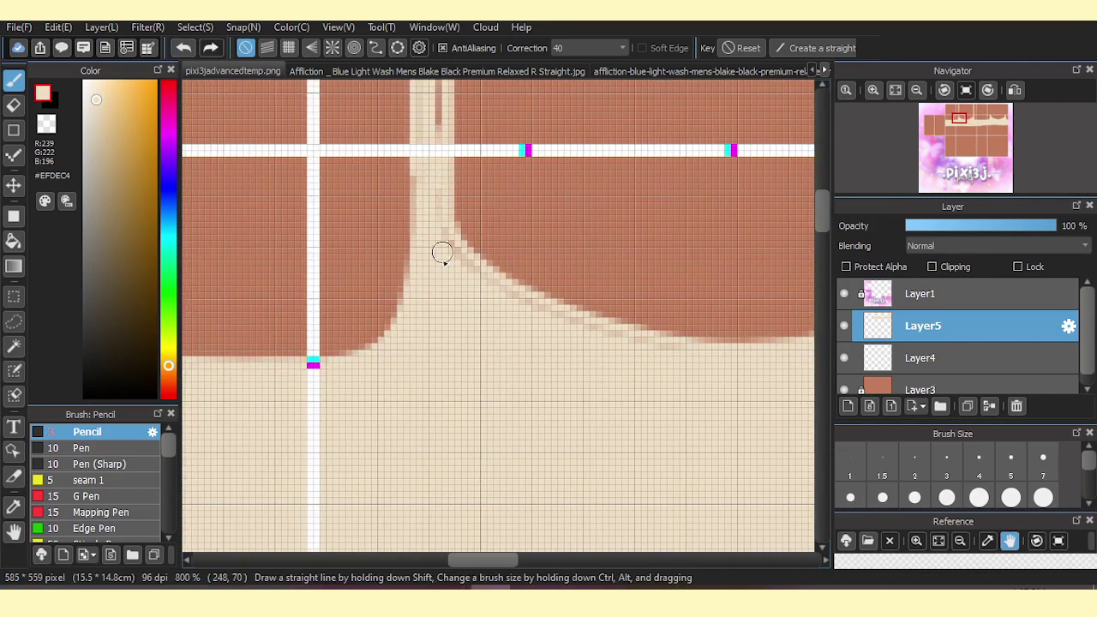
Fill the gap in the left front strap with straight cream strokes up to the template's upper edge, using the grid-like snap.
scroll(597, 253, down, 4)
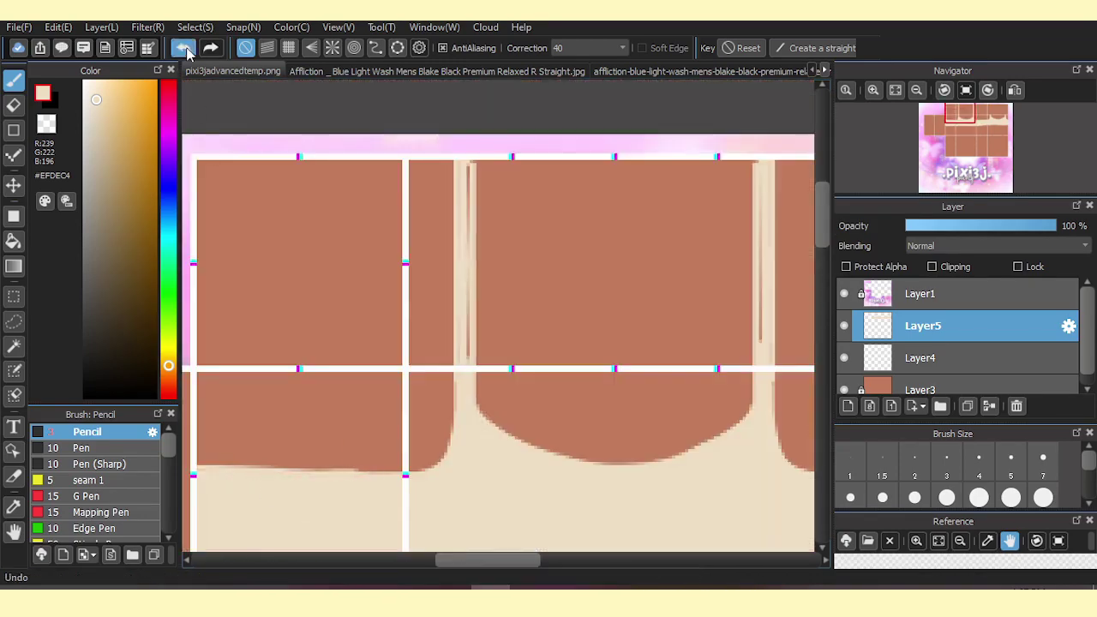
scroll(316, 464, up, 5)
scroll(529, 485, down, 2)
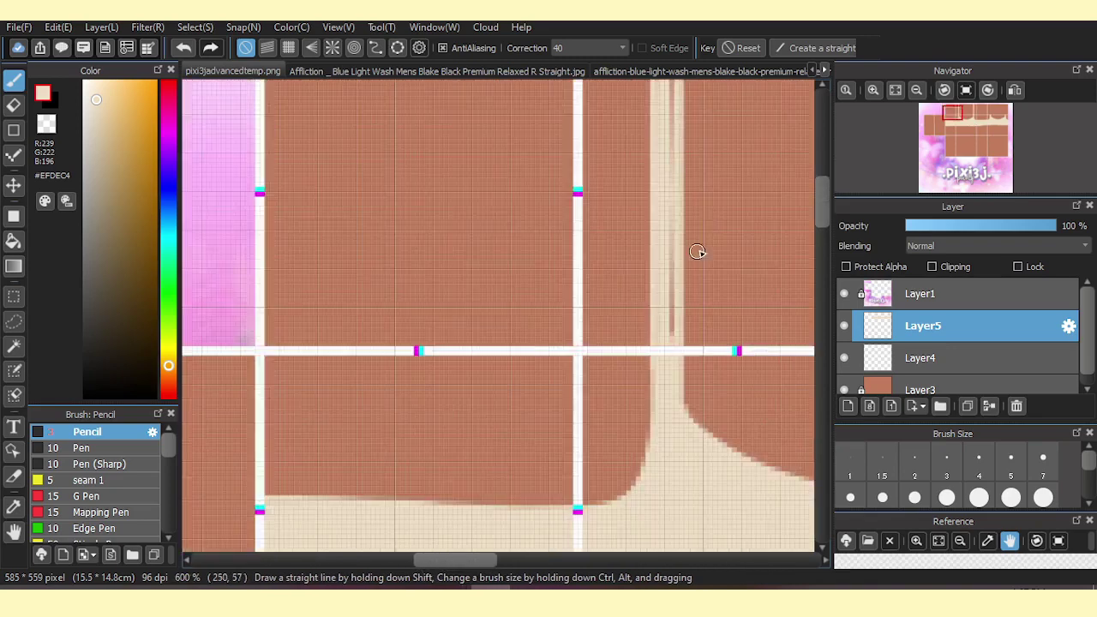
scroll(813, 180, up, 5)
scroll(711, 248, down, 2)
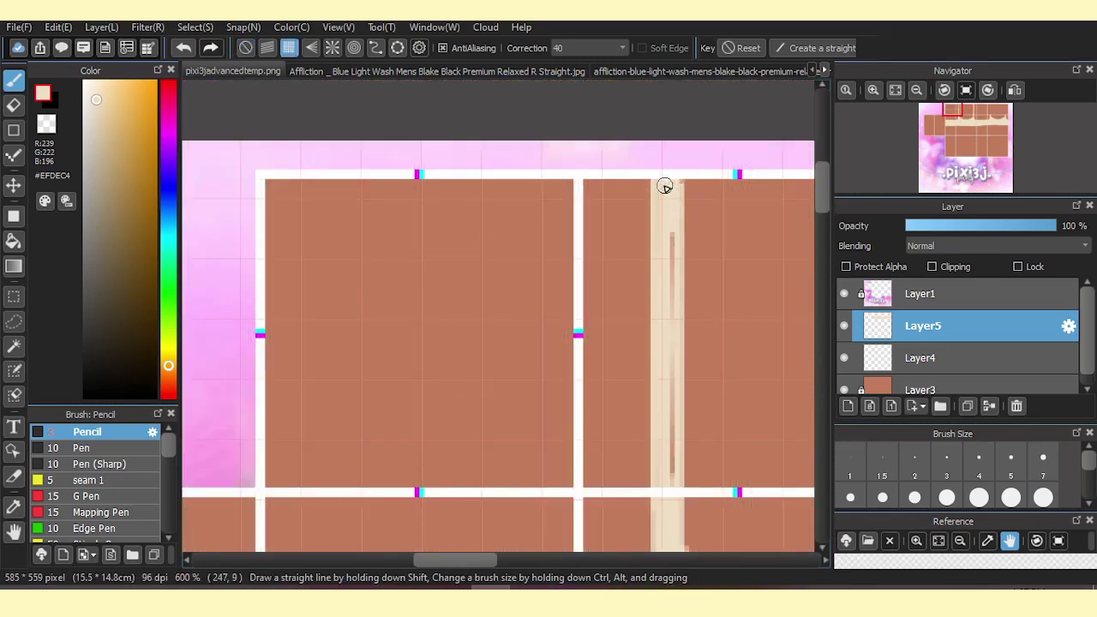
mouse_move(676, 497)
mouse_down()
mouse_move(665, 310)
mouse_move(678, 186)
mouse_up()
scroll(561, 480, down, 3)
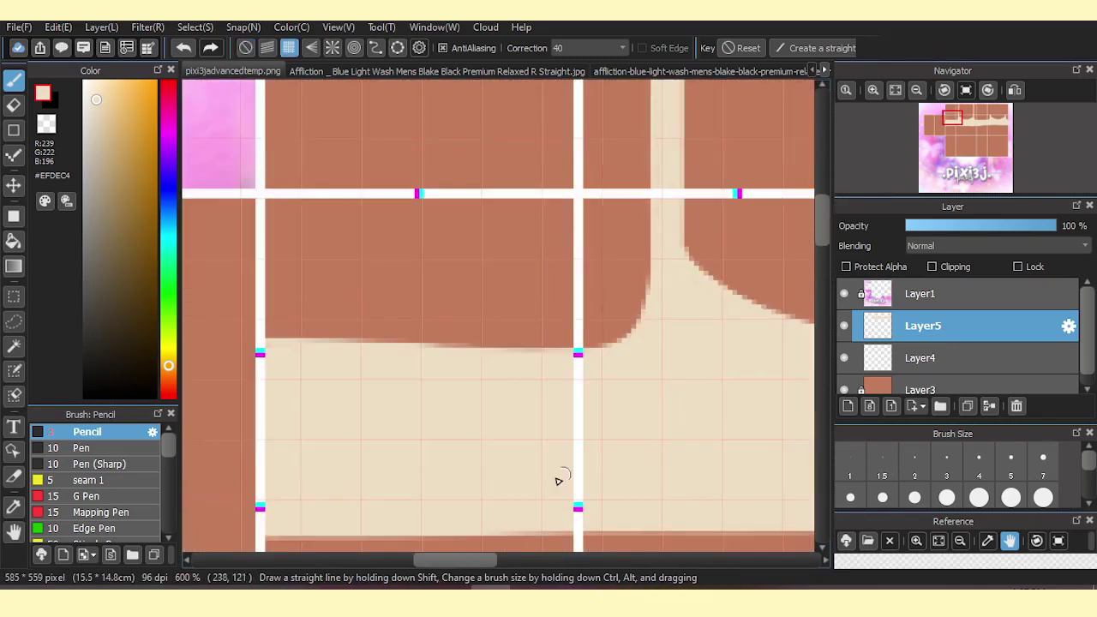
Fill the gap in the right front strap with straight cream strokes up to the template's upper edge.
scroll(277, 309, right, 3)
scroll(501, 190, up, 2)
drag(597, 172, 595, 278)
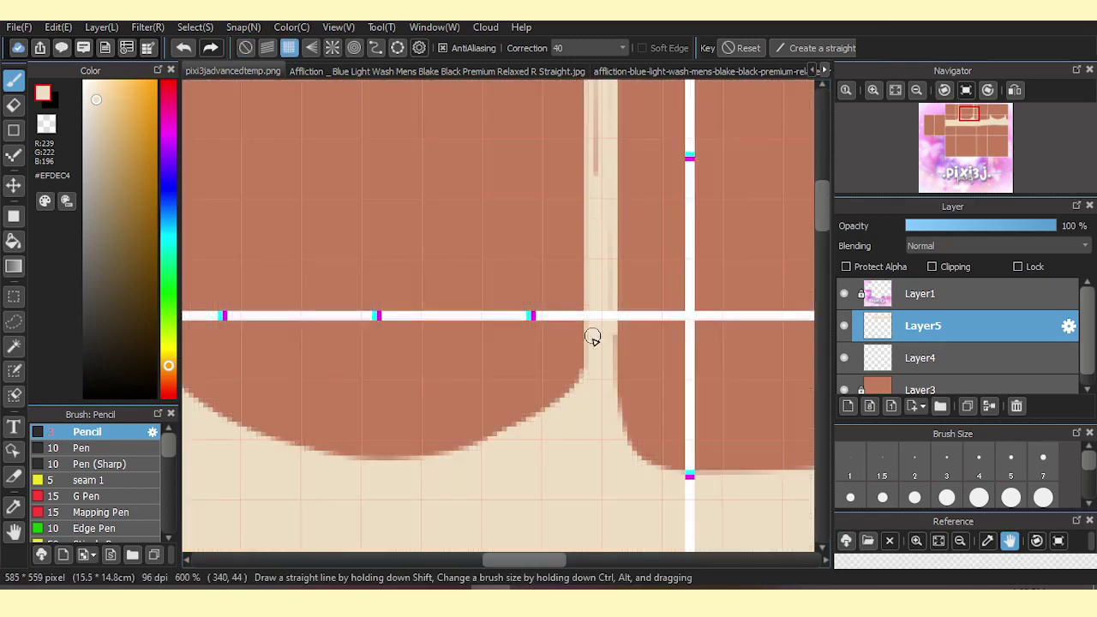
scroll(611, 257, up, 3)
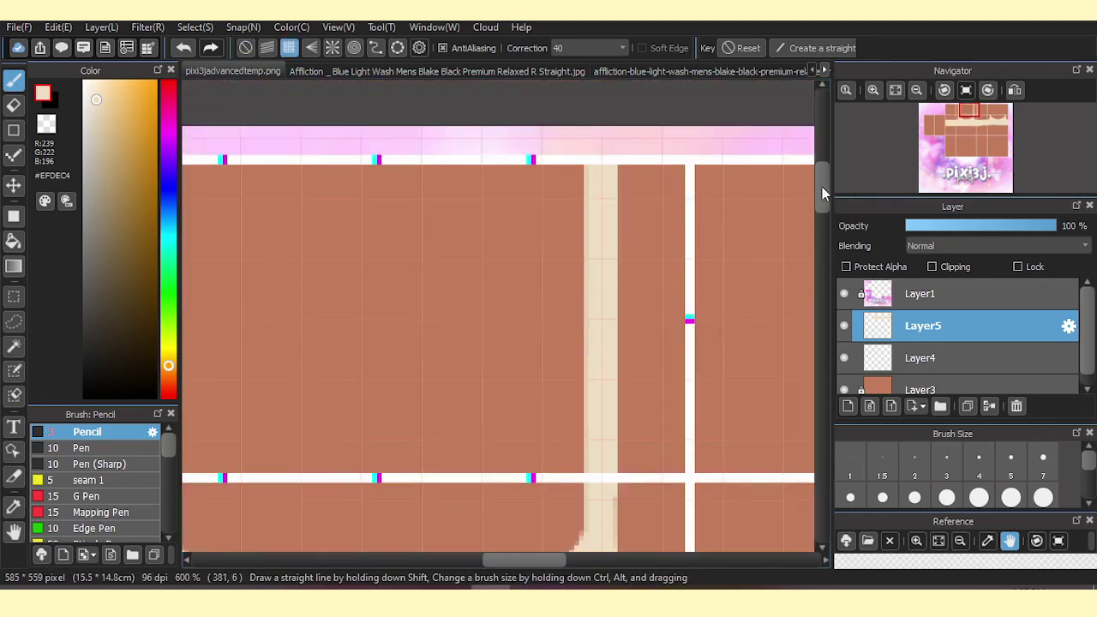
scroll(527, 323, down, 3)
scroll(495, 581, left, 1)
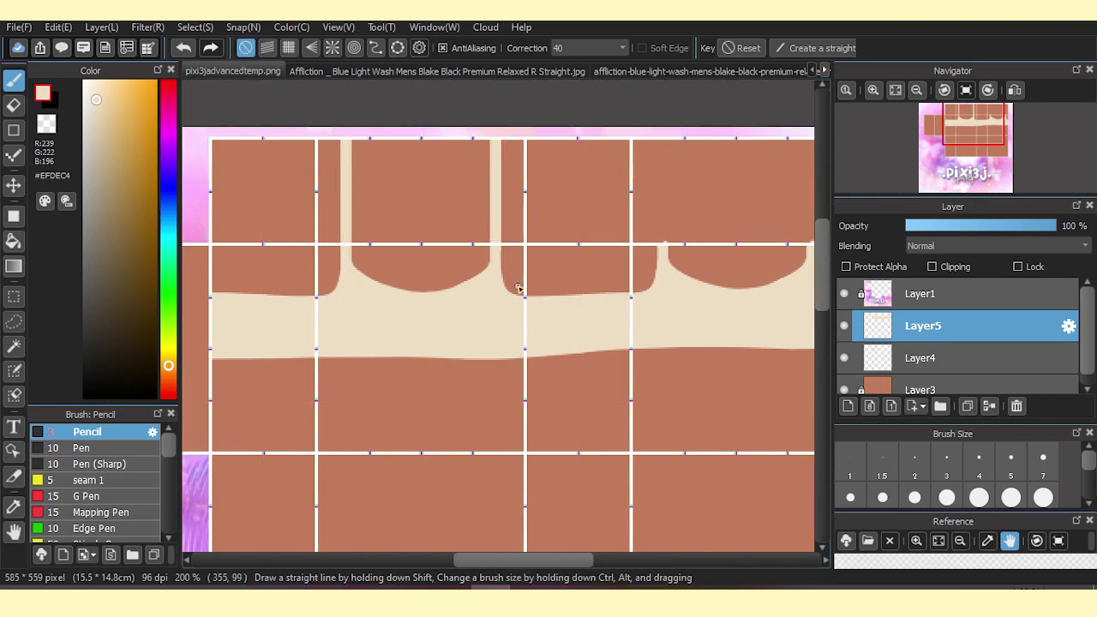
Add a new layer above Layer5 and clip it to the tank top.
click(848, 406)
click(932, 266)
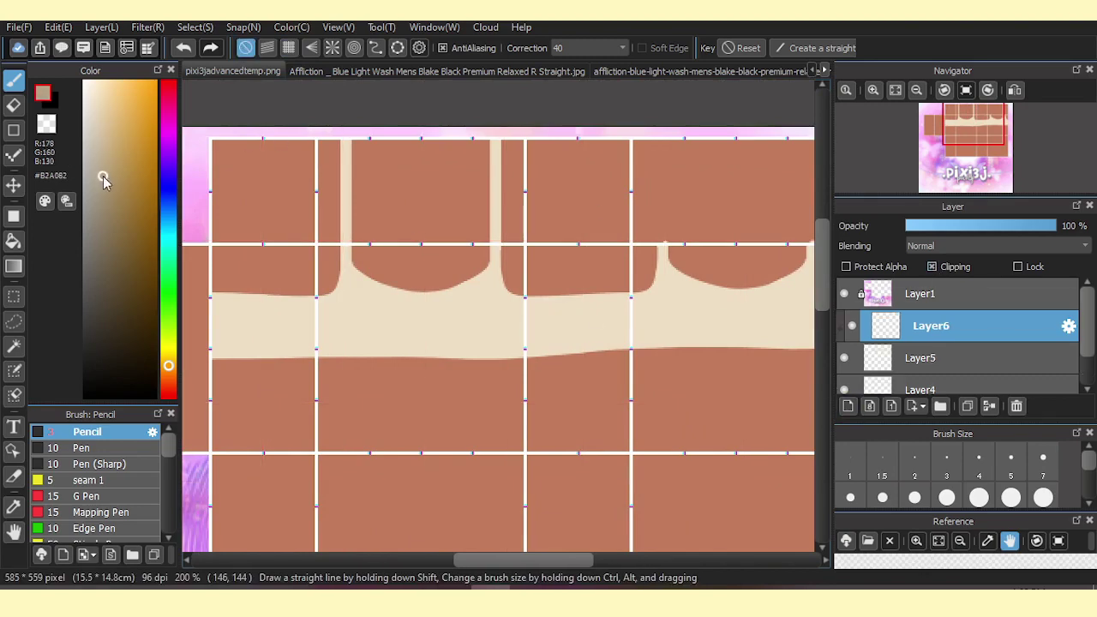
drag(103, 180, 101, 223)
drag(521, 298, 522, 343)
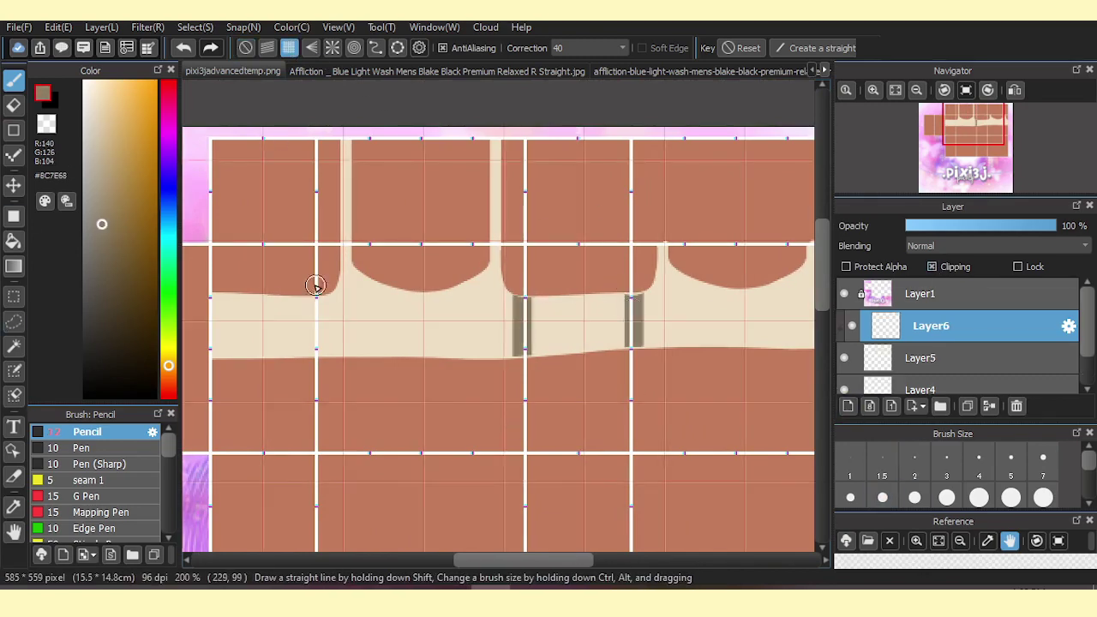
key(ctrl+z)
key(ctrl+z)
key(ctrl+z)
key(ctrl+z)
Paint vertical dark grey #393939 strips along the tank top's side seams on Layer6 across all panels.
drag(217, 294, 217, 356)
drag(315, 296, 315, 353)
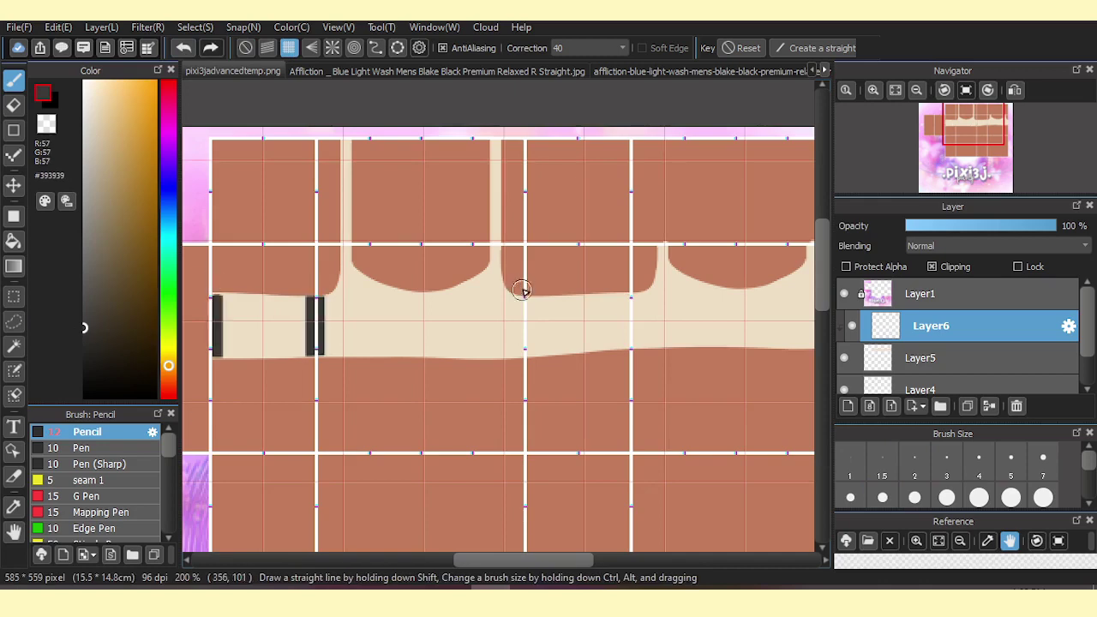
scroll(719, 321, right, 5)
scroll(246, 376, down, 1)
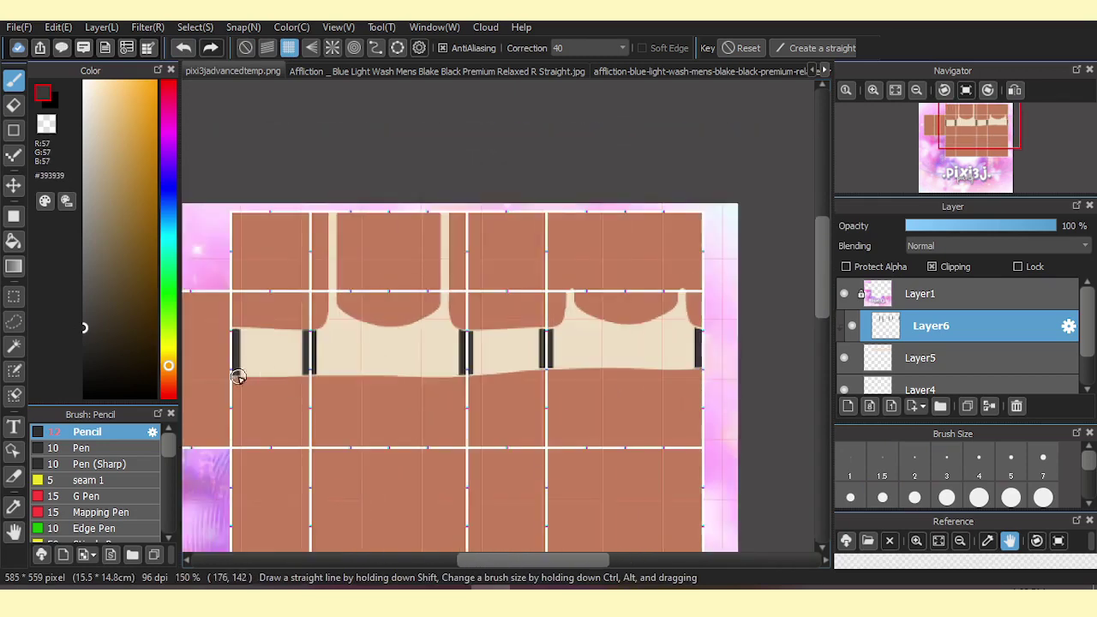
Outline the hem and the side panels' upper edges in dark grey, and merge Layer5 into Layer4.
scroll(601, 347, up, 1)
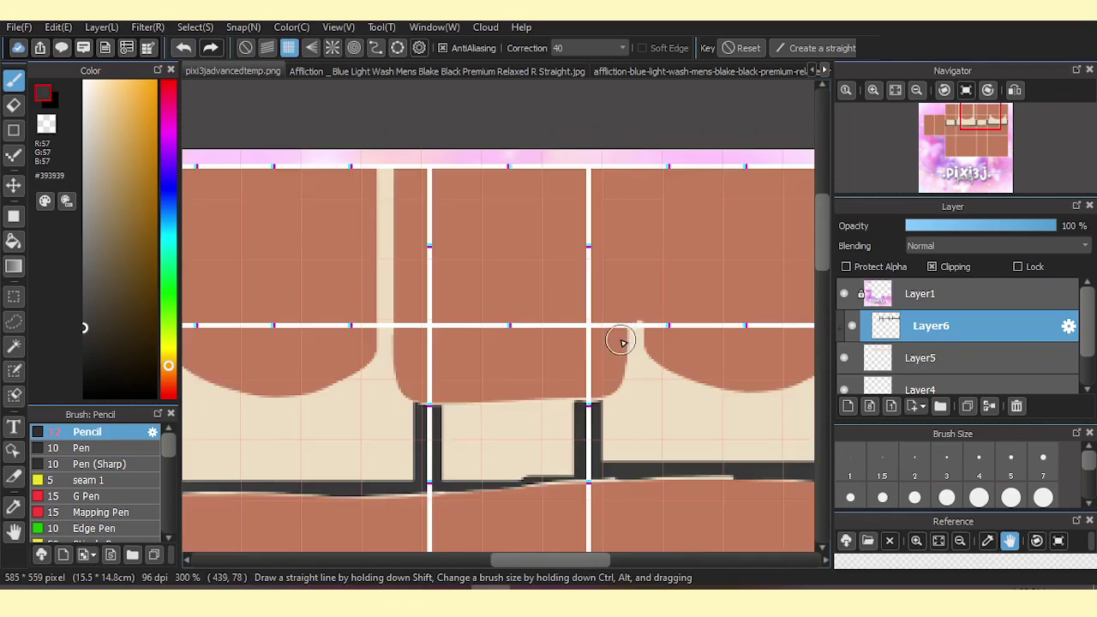
scroll(211, 362, down, 1)
key(ctrl+z)
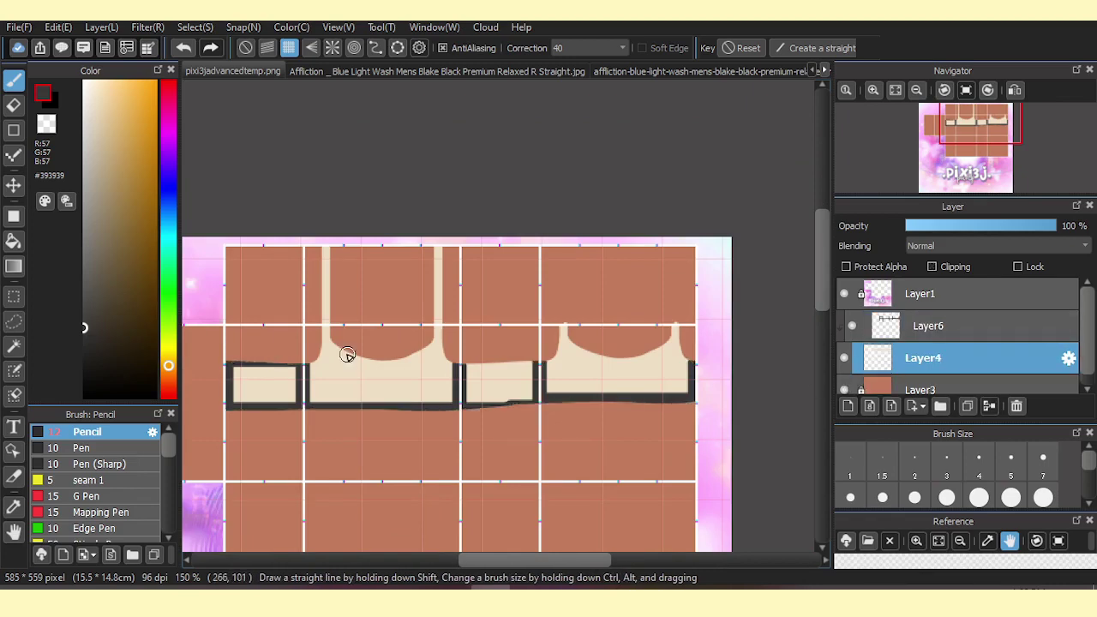
scroll(343, 362, up, 2)
key(ctrl+z)
scroll(342, 143, down, 2)
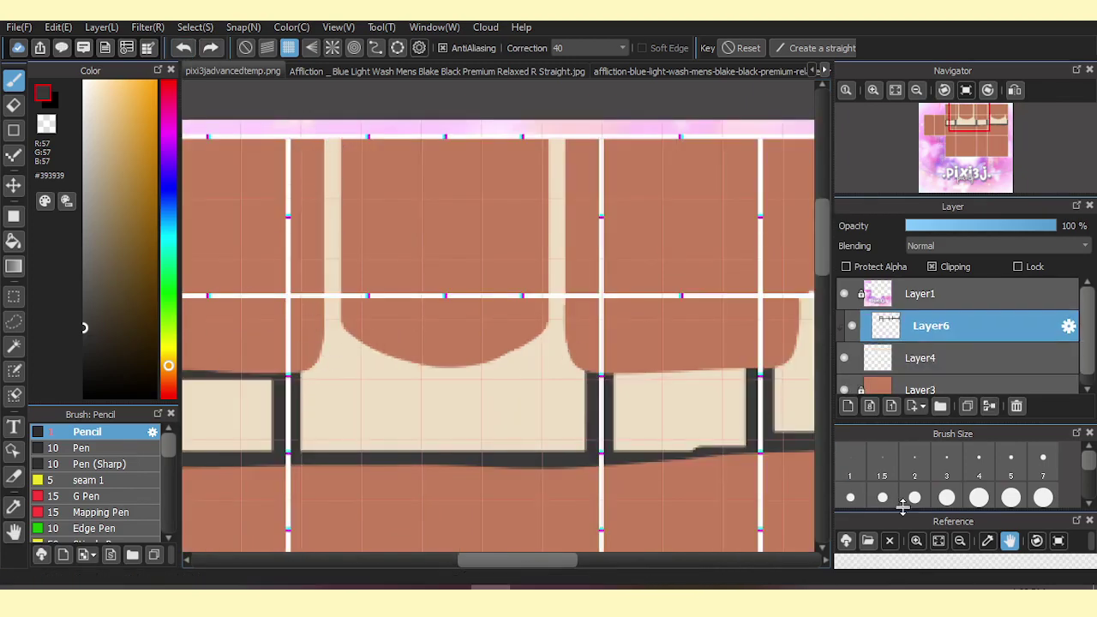
Outline the armholes, necklines and straps of the front and back panels in dark grey with a smaller Pencil.
scroll(566, 317, up, 1)
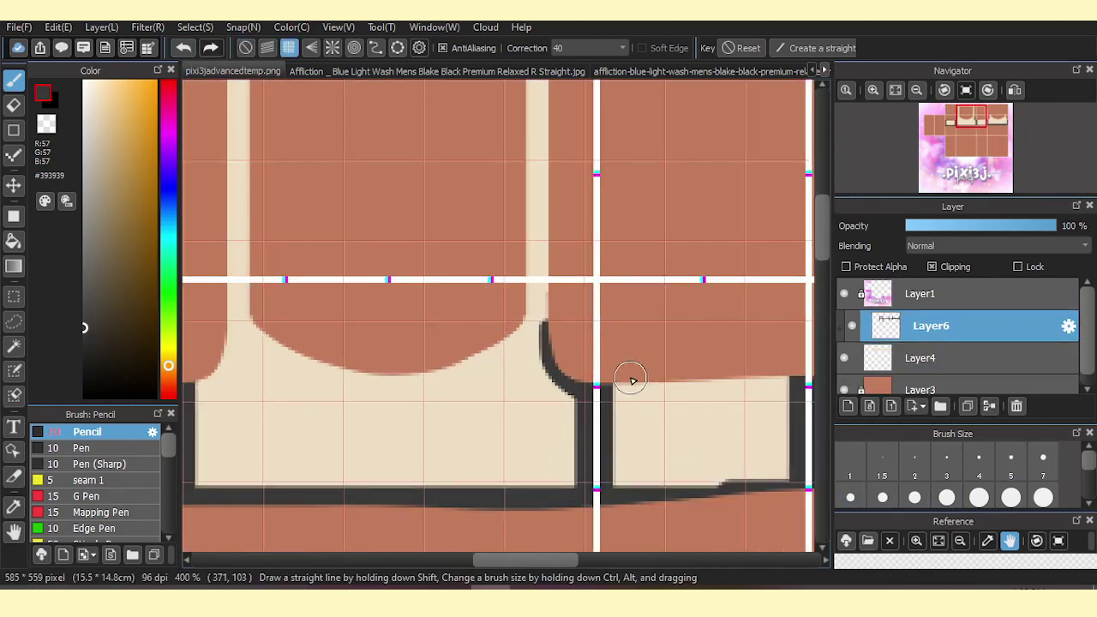
scroll(634, 380, right, 3)
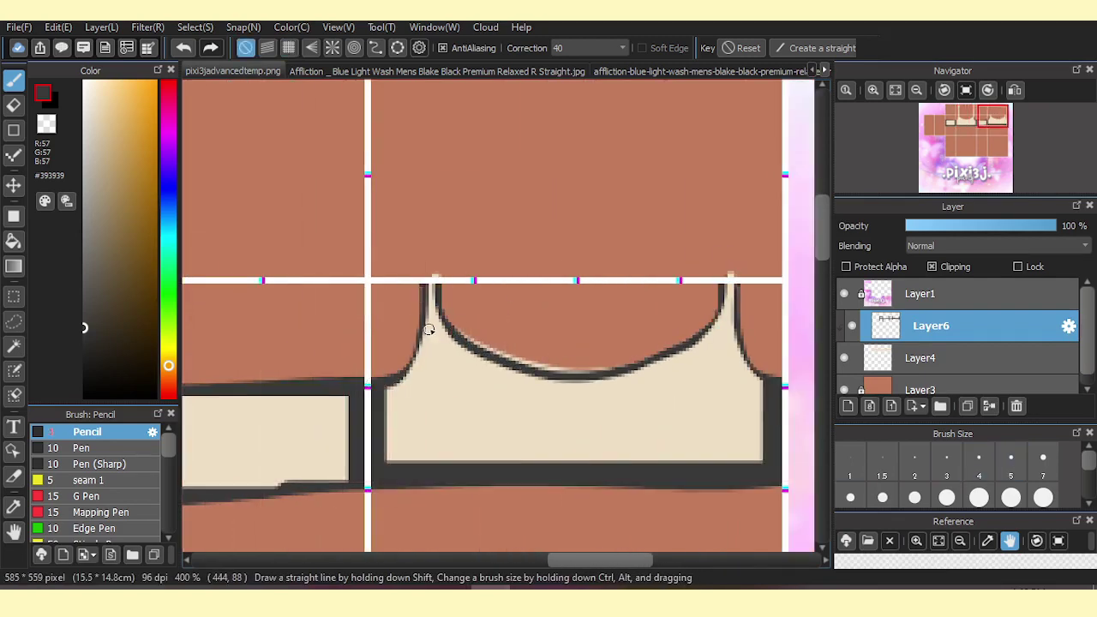
scroll(637, 369, left, 3)
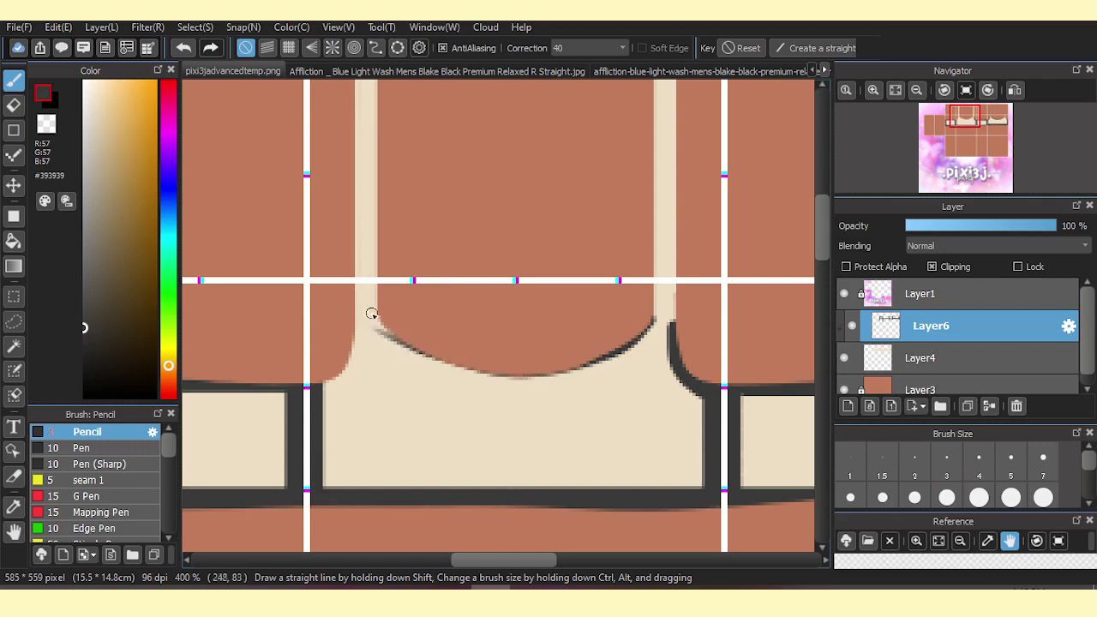
scroll(660, 129, up, 1)
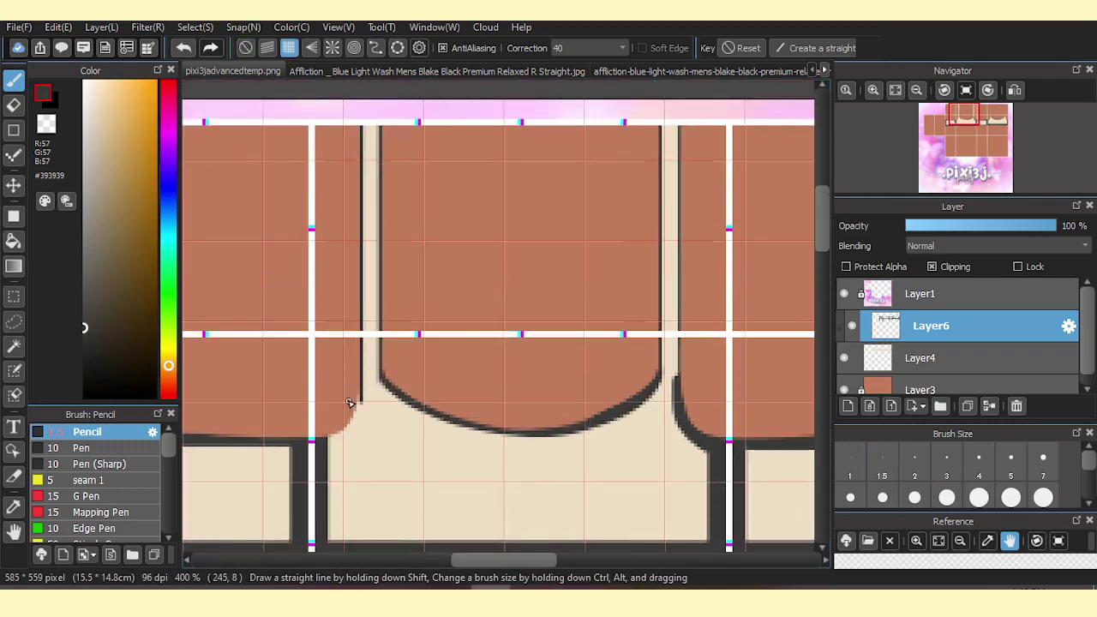
Apply a blur filter to Layer6 to soften the dark grey outlines into shading.
scroll(330, 440, down, 5)
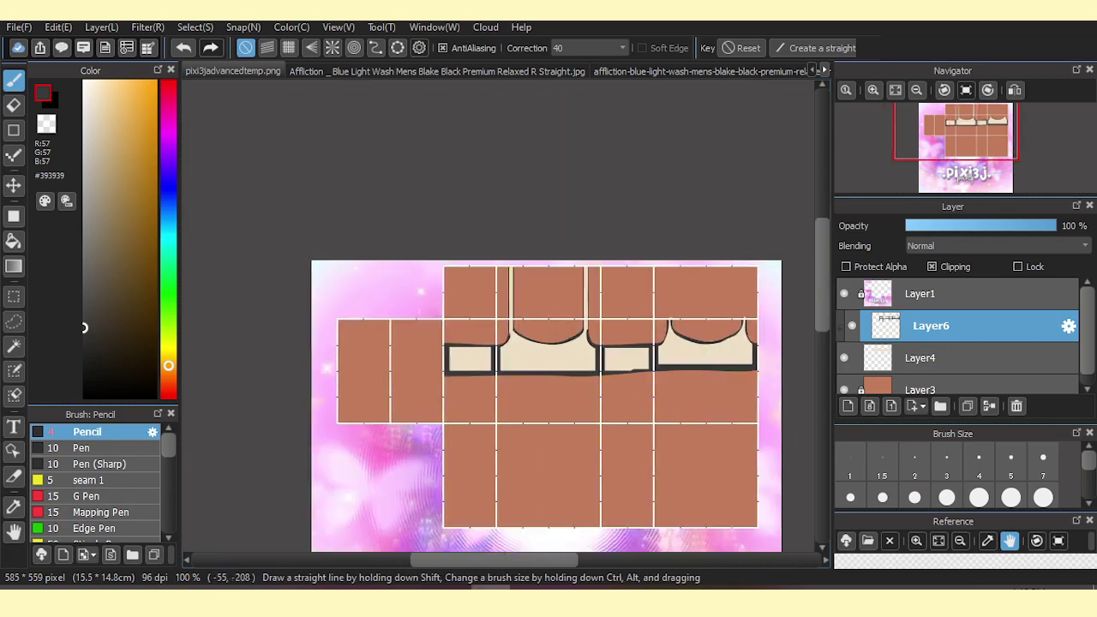
click(148, 26)
click(172, 44)
drag(492, 255, 499, 253)
click(644, 298)
Keep Layer6's blending mode at Normal and set its opacity to 50 %.
click(994, 246)
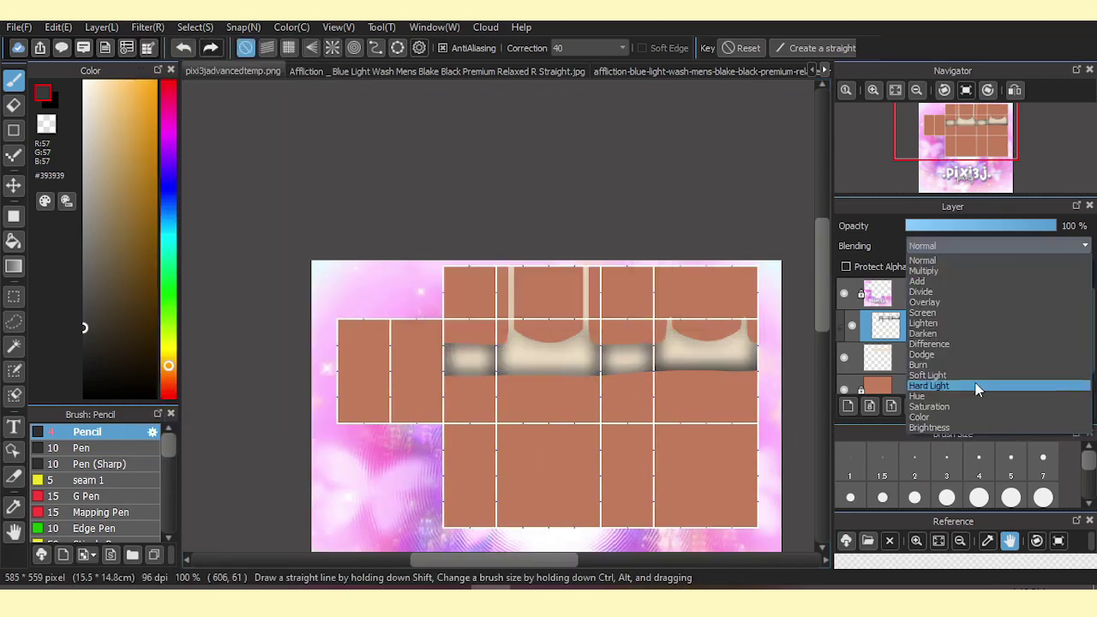
click(966, 262)
scroll(523, 268, down, 3)
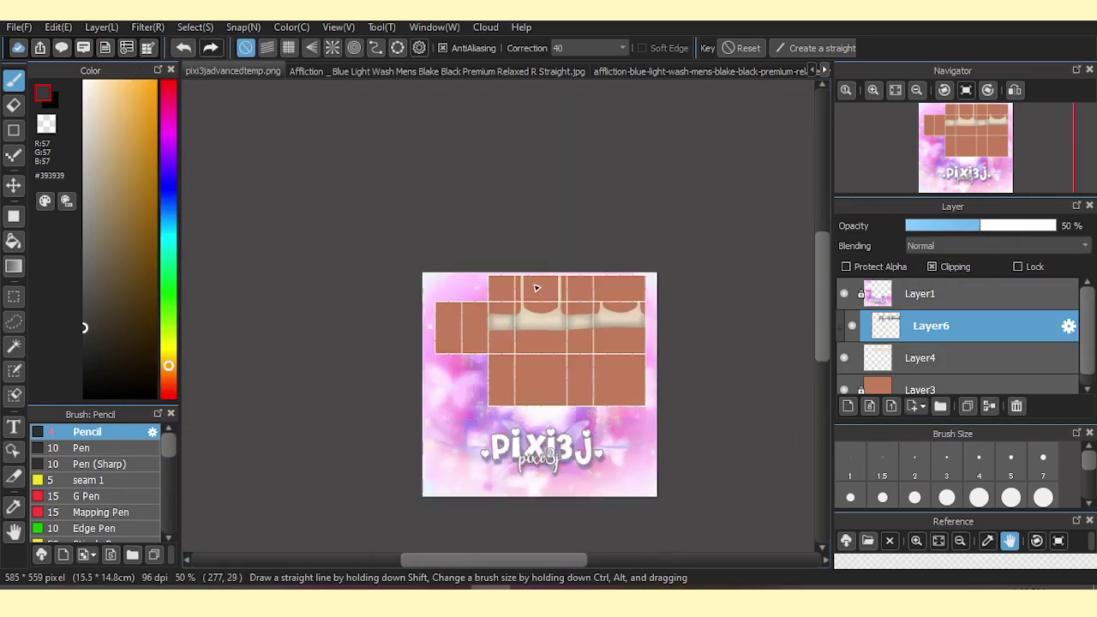
Hide the shading, add a new layer covered in tan #DCBA82 with a size 1000 Pencil, and clip it.
scroll(555, 303, up, 4)
alt+click(497, 316)
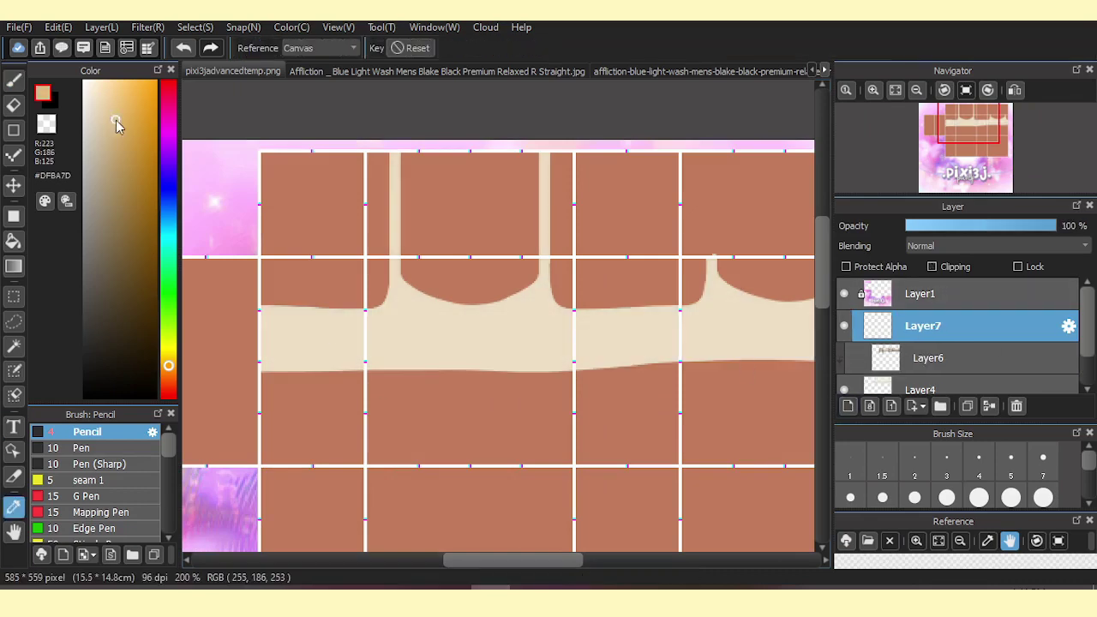
scroll(952, 463, down, 3)
click(947, 458)
click(495, 328)
click(933, 267)
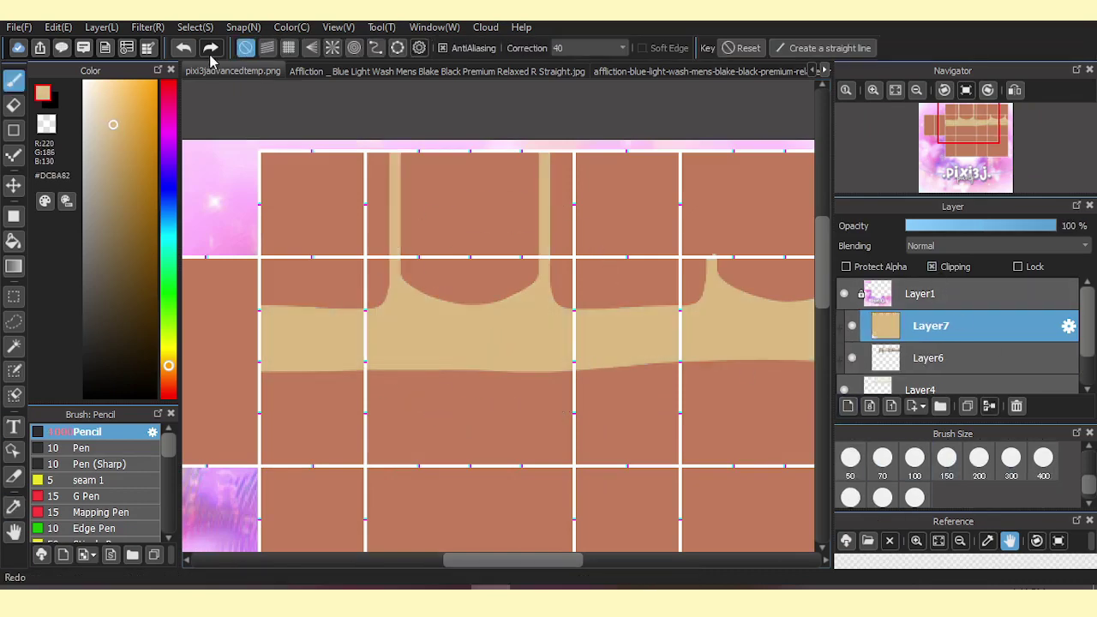
Unclip Layer6 so Layer7 tints only its shading, using a deeper tan, and consult the tank top reference screenshot.
click(926, 358)
click(932, 326)
click(645, 72)
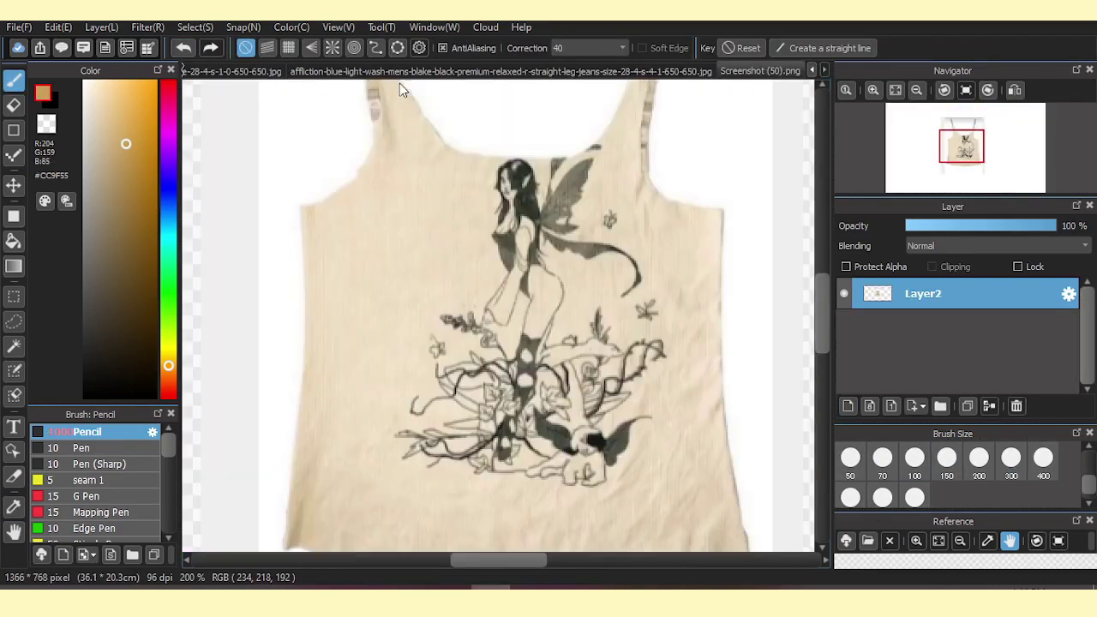
key(ctrl+Tab)
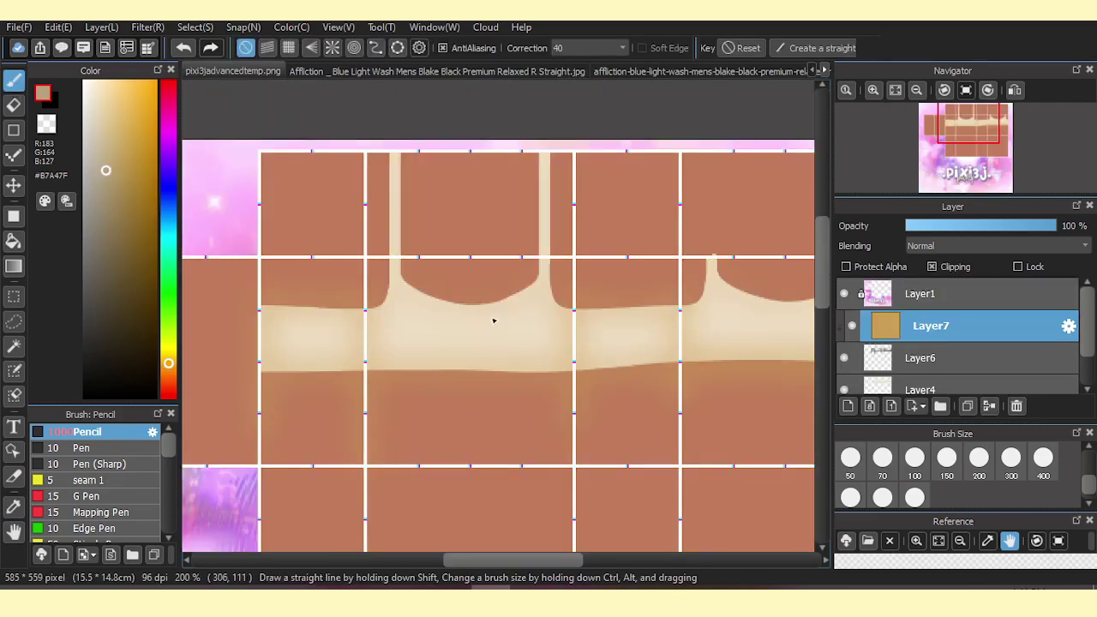
Lasso the fairy graphic on the tank top in Screenshot (50).png, copy it and paste it into the clothing template.
click(119, 232)
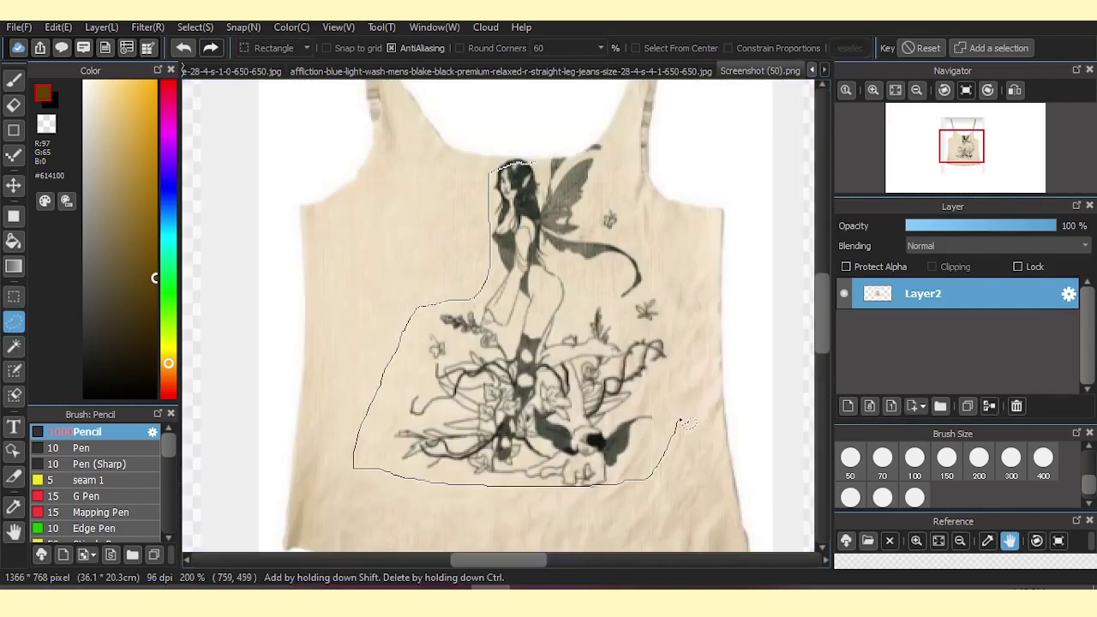
drag(660, 482, 654, 480)
key(ctrl+c)
key(ctrl+v)
click(345, 66)
key(v)
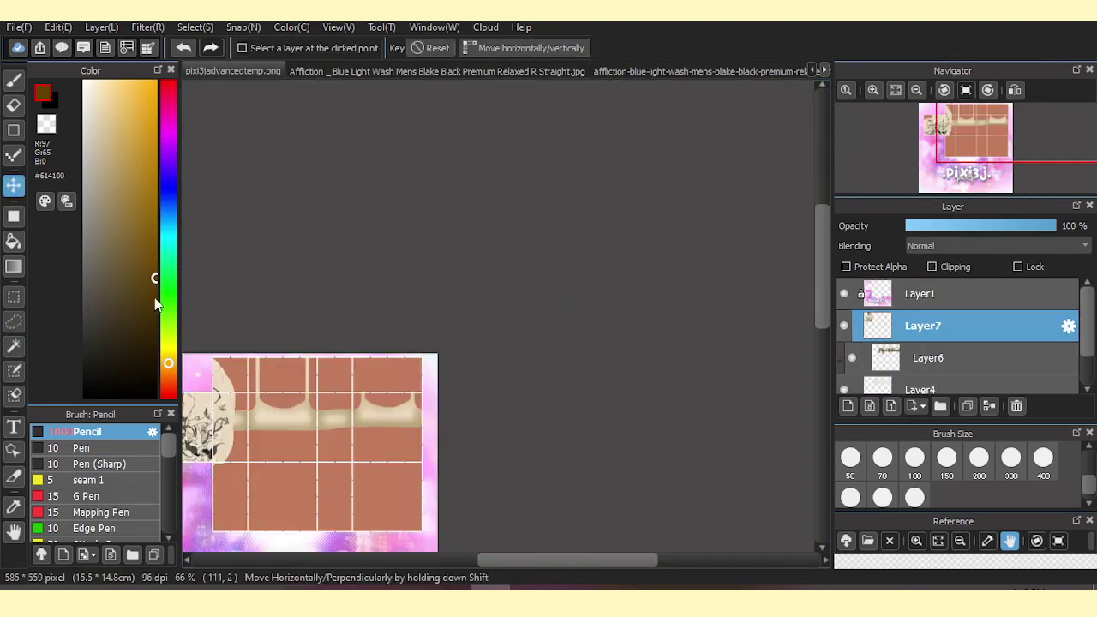
Erase the excess cream fabric around the edges of the pasted fairy graphic.
scroll(295, 435, up, 3)
key(e)
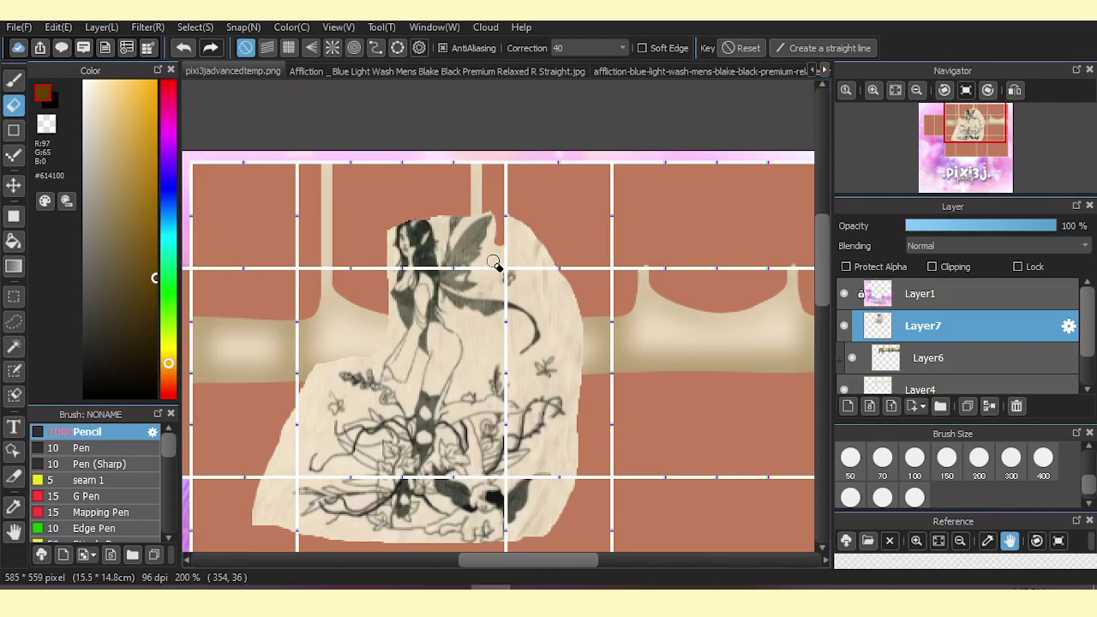
drag(501, 247, 536, 274)
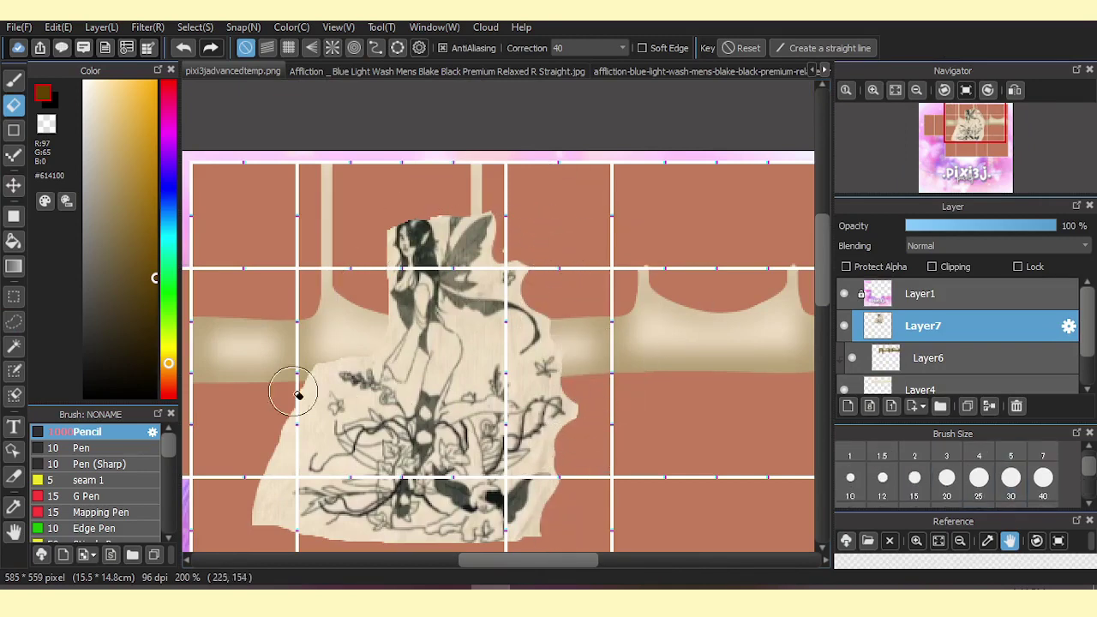
drag(298, 394, 353, 561)
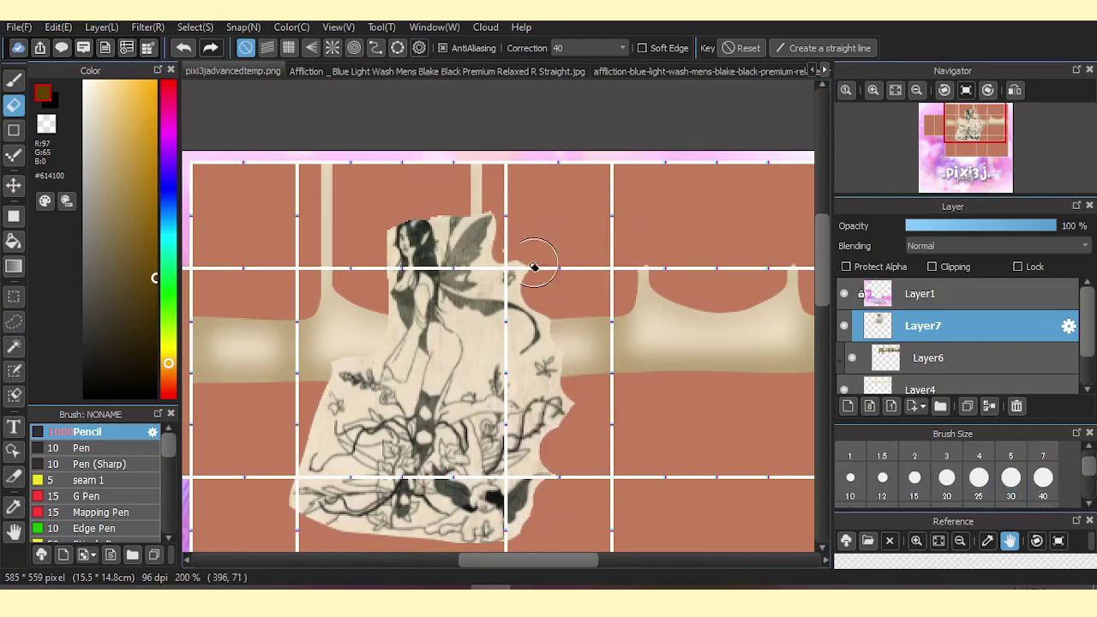
Shrink the fairy graphic to fit the centre of the tank top's front, apply the transformation and clip its layer.
key(ctrl+t)
drag(294, 177, 428, 246)
drag(649, 465, 532, 370)
click(932, 276)
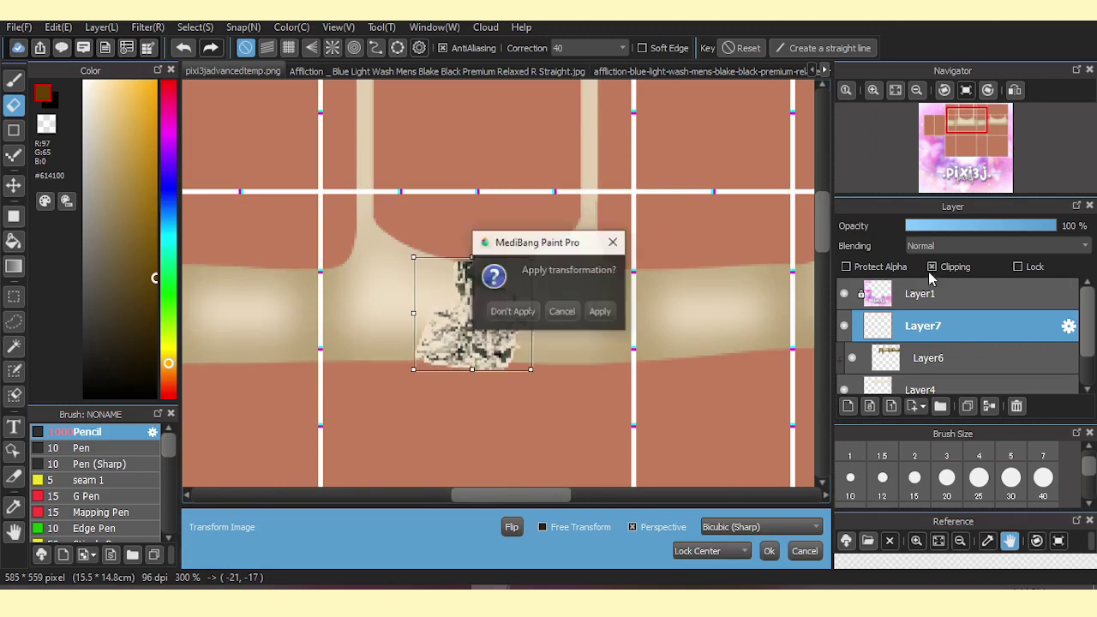
key(Return)
click(994, 246)
key(Escape)
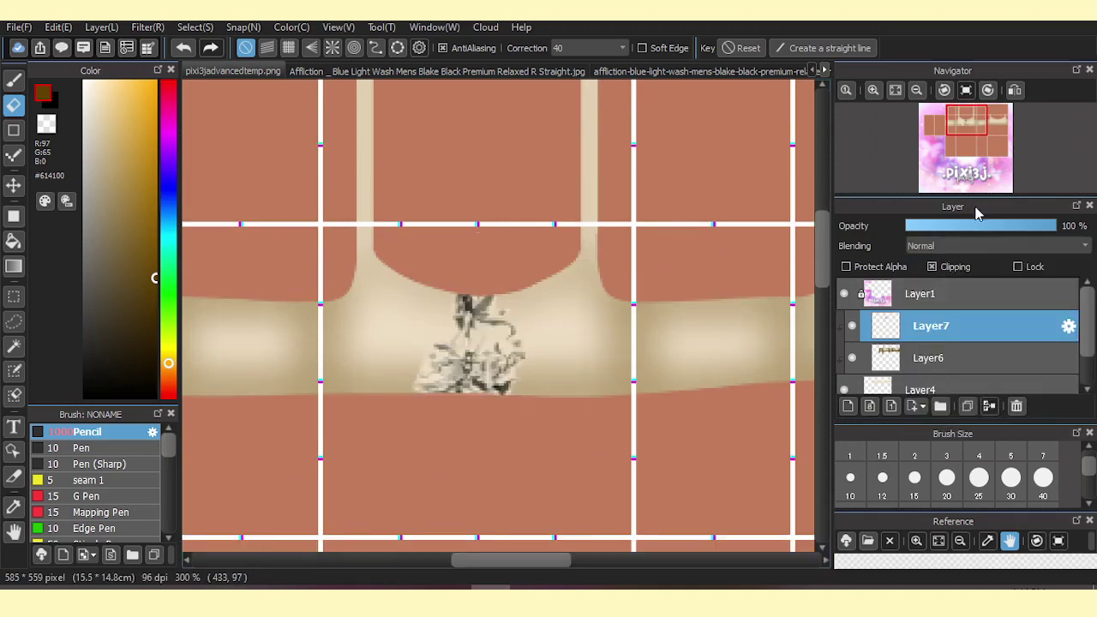
Move the fairy graphic's layer beneath the Layer6 shading and stretch the graphic slightly wider.
key(ctrl+Down)
scroll(466, 232, down, 2)
key(ctrl+t)
key(Return)
On a new clipped layer, draw a brown #704B00 Pencil curve around the left bust area of the front panel.
scroll(386, 305, up, 2)
click(13, 80)
scroll(494, 314, up, 2)
mouse_move(500, 251)
mouse_down()
mouse_move(373, 316)
mouse_move(536, 397)
mouse_up()
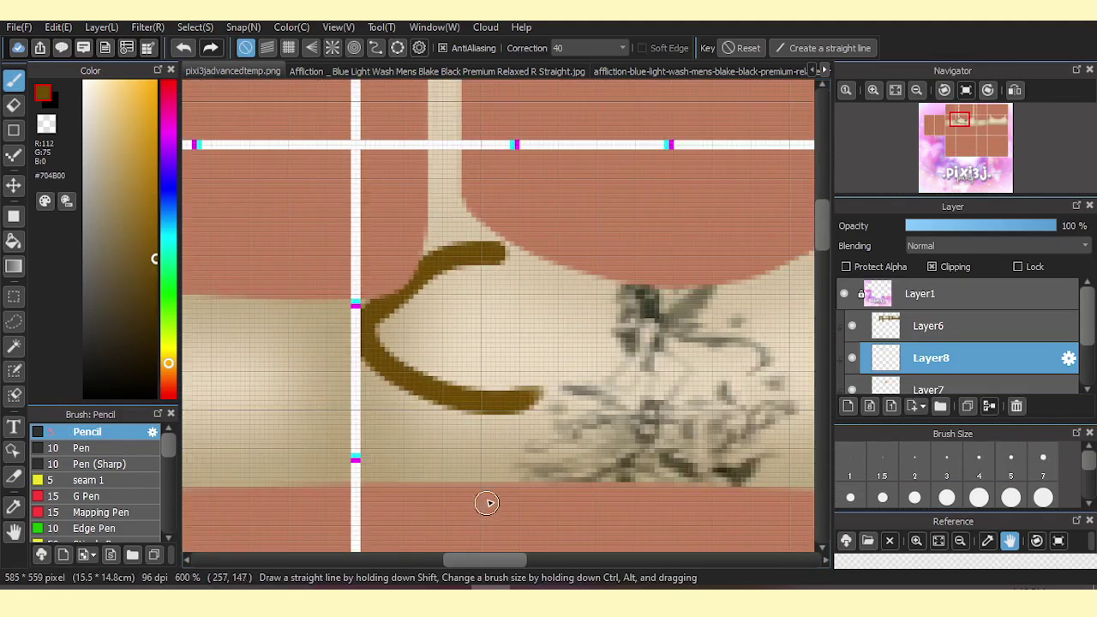
Duplicate the brown curve, flip it, place it on the opposite side of the front and clip the copy.
key(ctrl+c)
key(ctrl+v)
key(ctrl+t)
click(511, 527)
drag(485, 488, 601, 451)
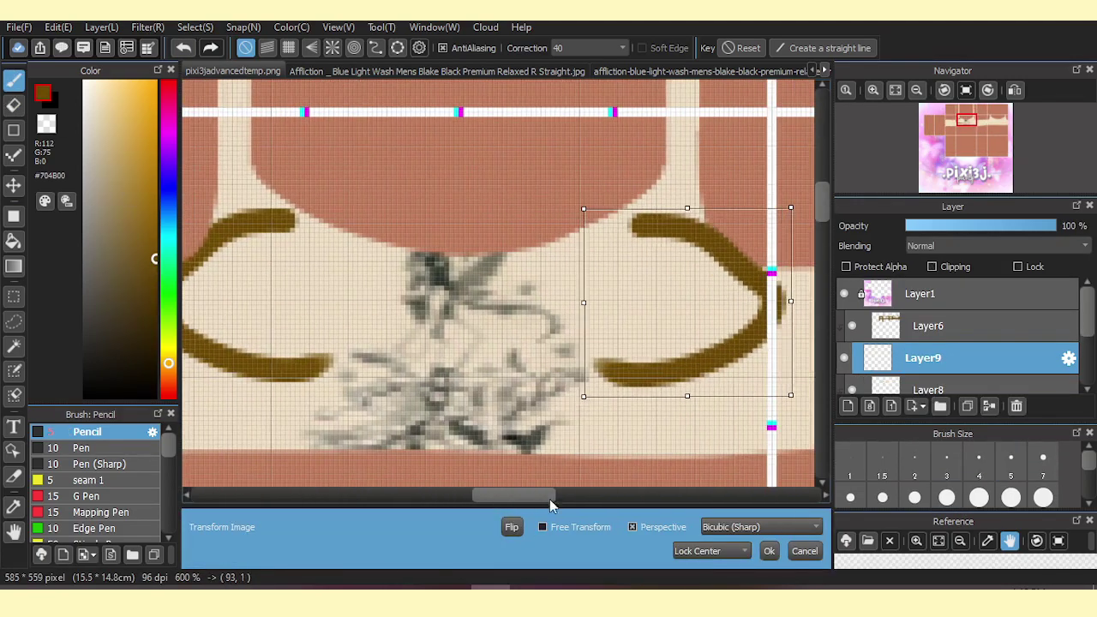
click(934, 267)
key(Return)
scroll(597, 311, down, 2)
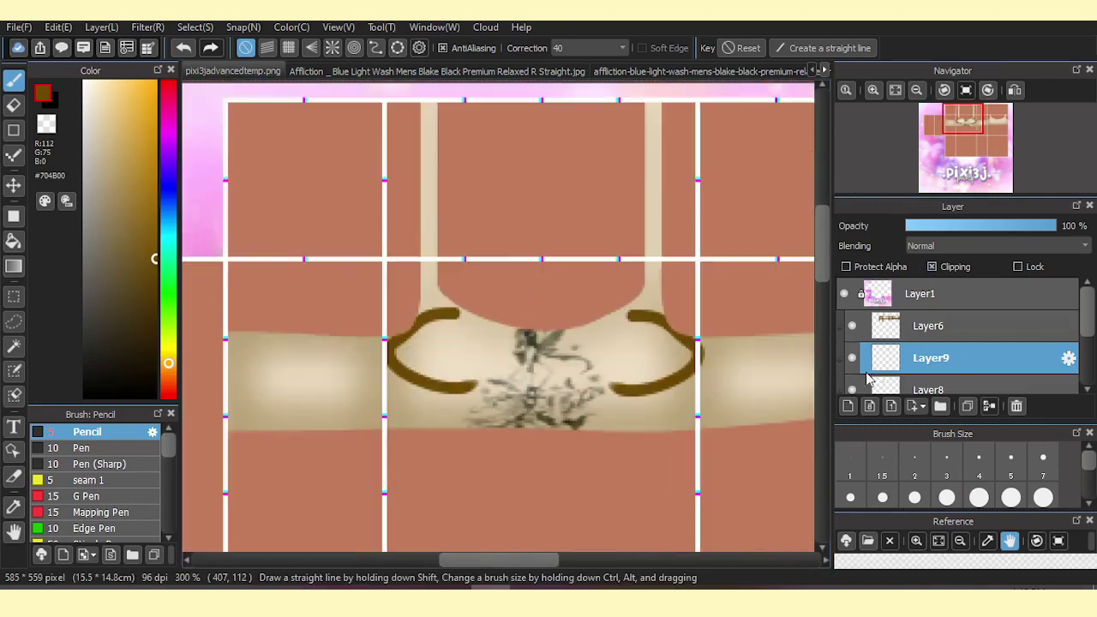
Merge the two brown curves, soften them with a Gaussian blur and lower the layer's opacity to 62 %.
key(ctrl+e)
click(148, 27)
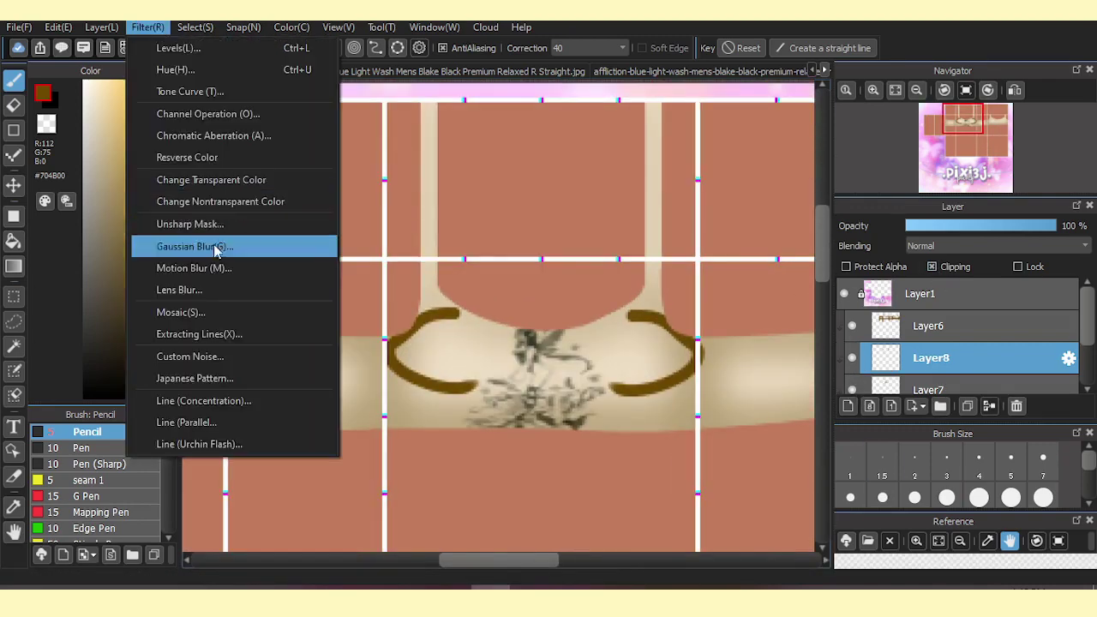
click(199, 245)
click(645, 299)
scroll(375, 382, up, 1)
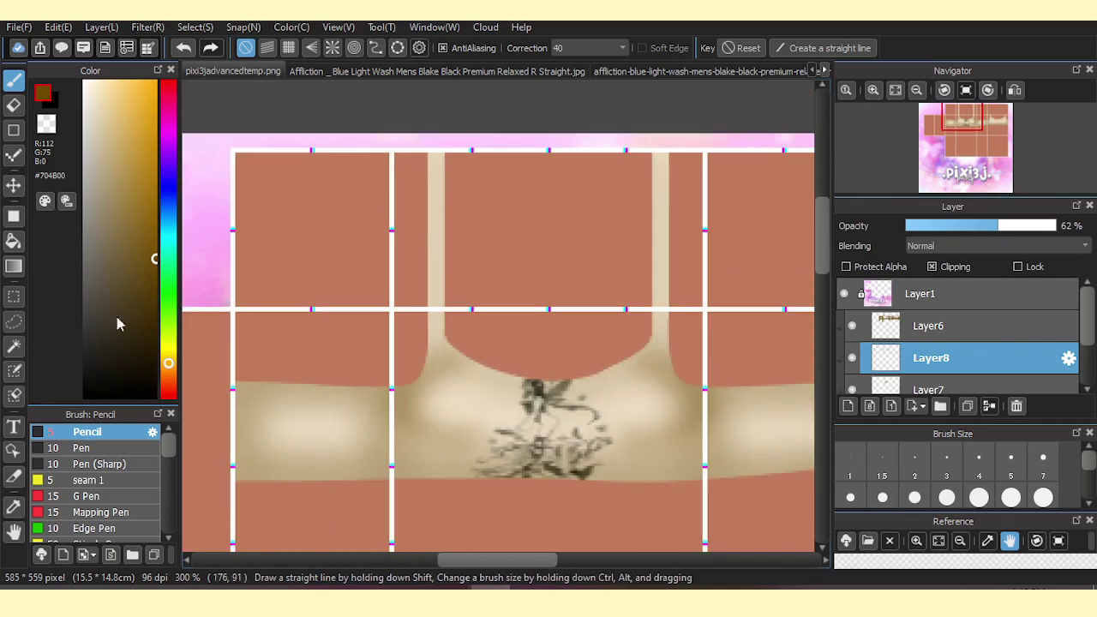
On a new clipped layer, draw near-black #171717 fold lines with Pen (Sharp) along the left edge of the front panel.
key(v)
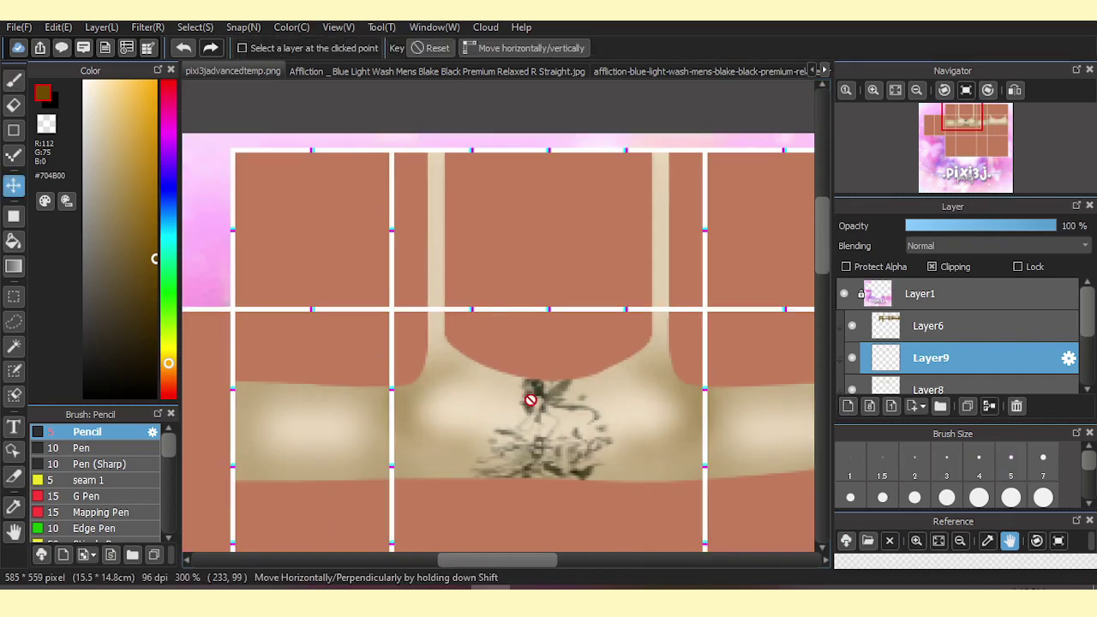
click(102, 464)
scroll(487, 417, up, 2)
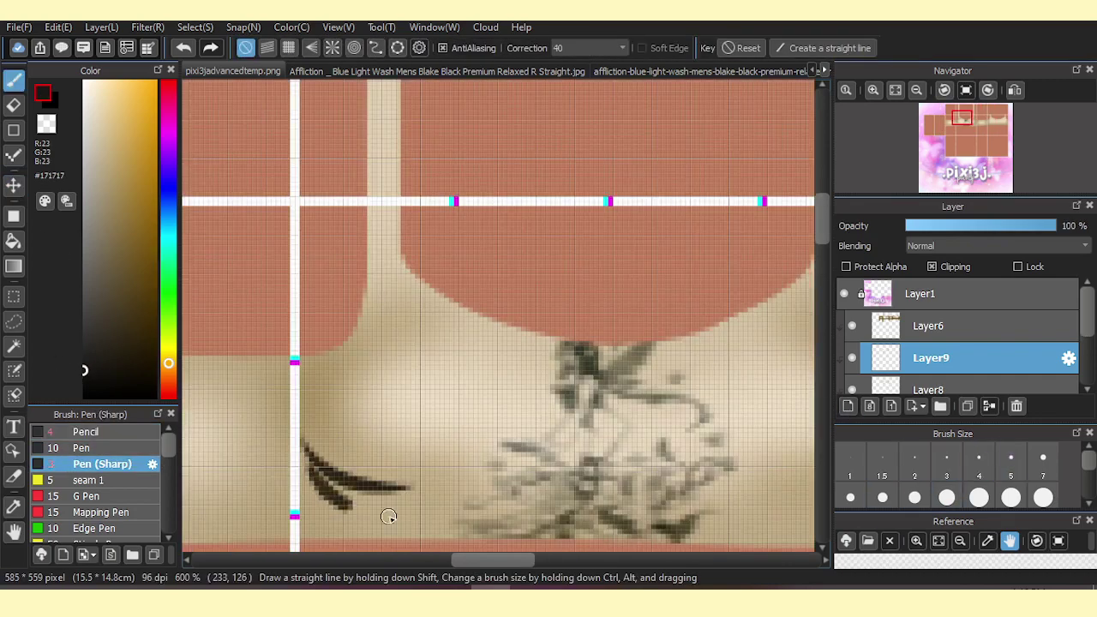
Paste a flipped copy of the fold lines and align it along the right edge of the front panel.
key(ctrl+v)
drag(483, 493, 708, 417)
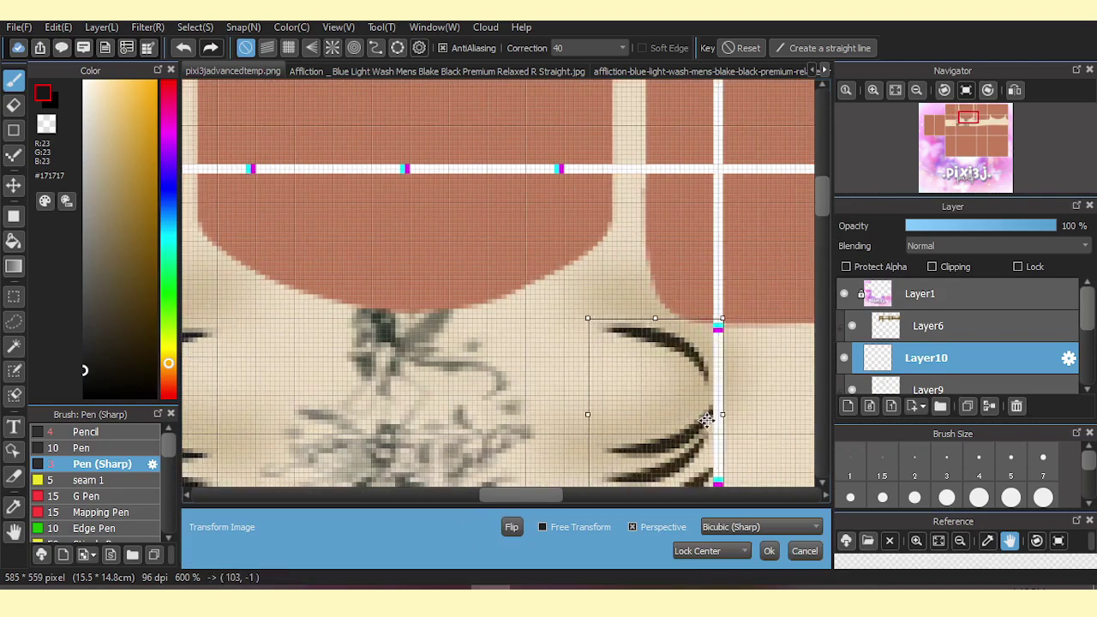
scroll(571, 228, down, 1)
key(Down)
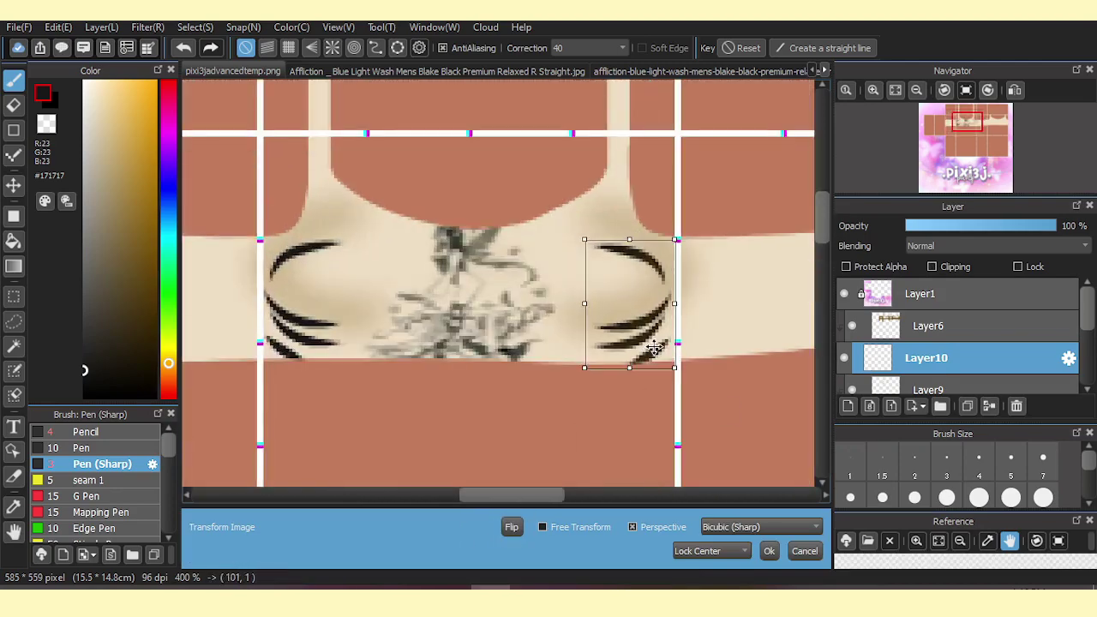
click(769, 551)
Merge the mirrored fold lines into one layer and apply a Gaussian blur.
key(ctrl+e)
click(147, 26)
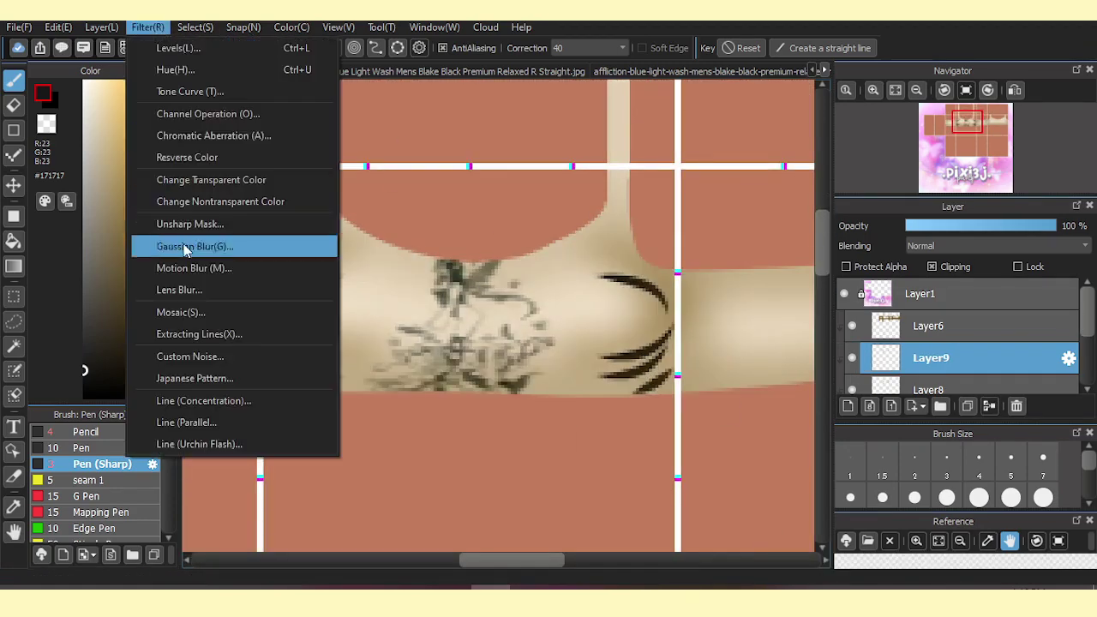
click(233, 245)
click(677, 297)
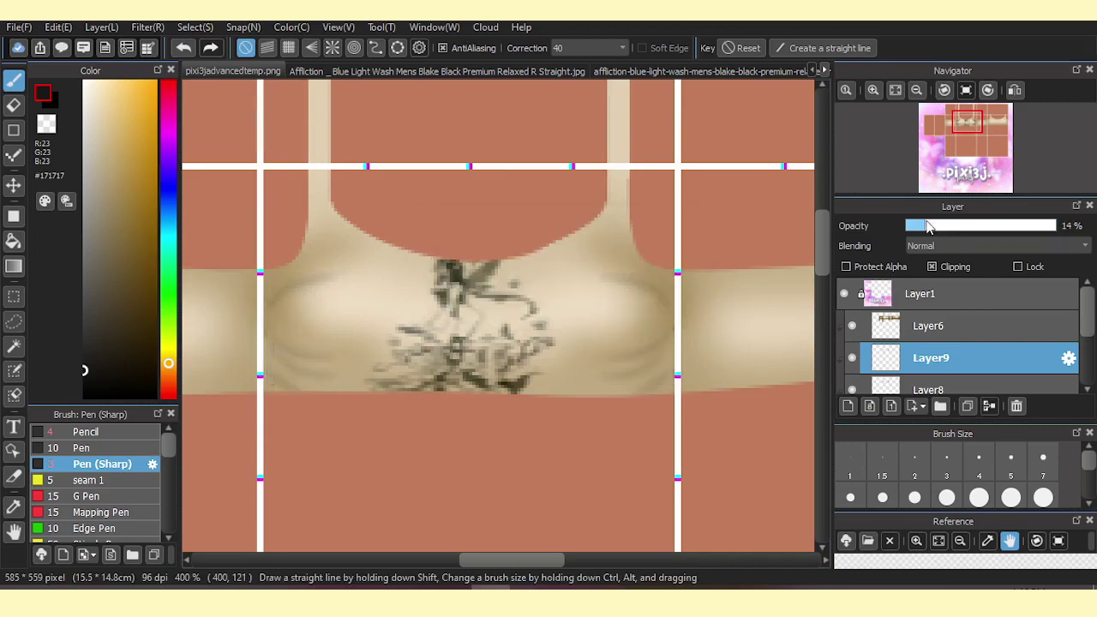
Set the blurred fold lines on Layer9 to Soft Light blending and adjust their opacity.
click(995, 246)
click(952, 343)
drag(1012, 226, 973, 227)
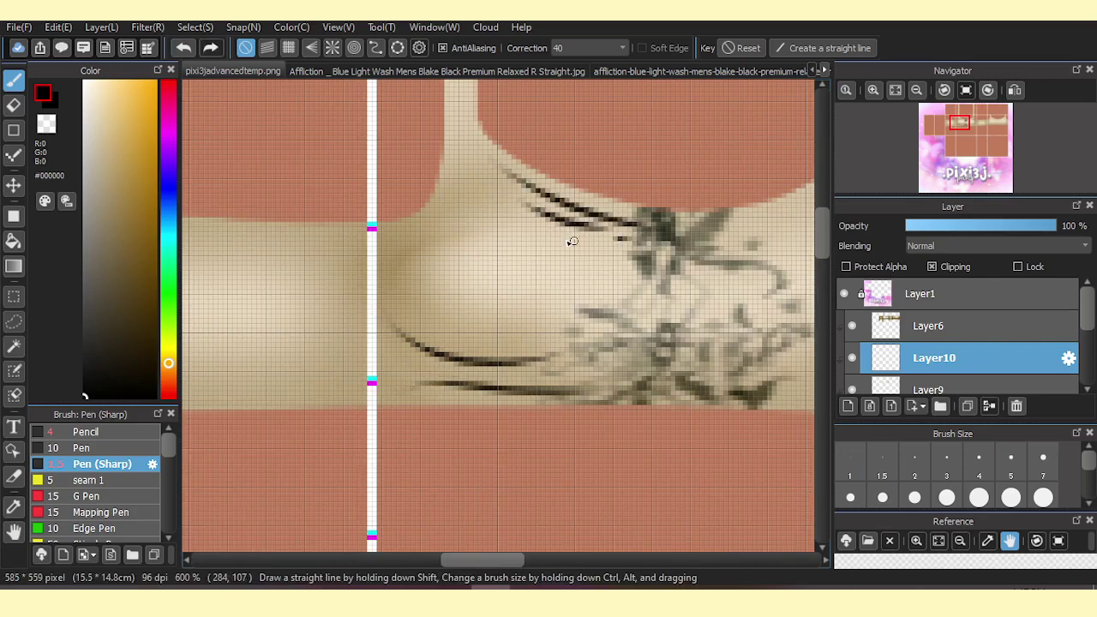
Draw thin black creases near the neckline, armhole and hem on a new layer, and merge in a mirrored copy.
scroll(346, 293, right, 3)
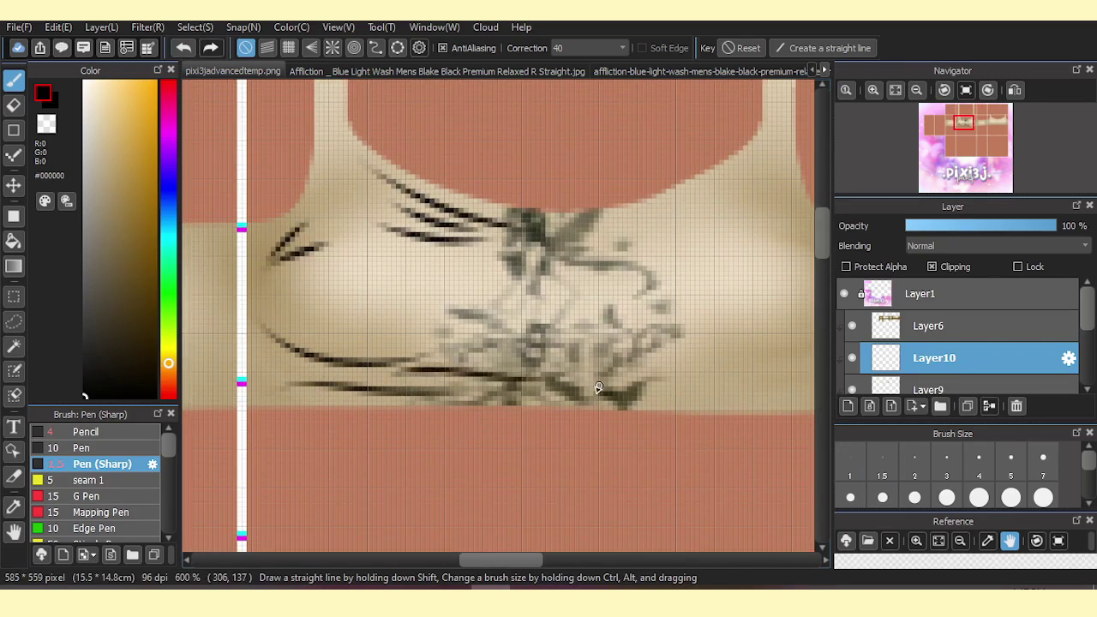
key(ctrl+v)
scroll(662, 294, down, 1)
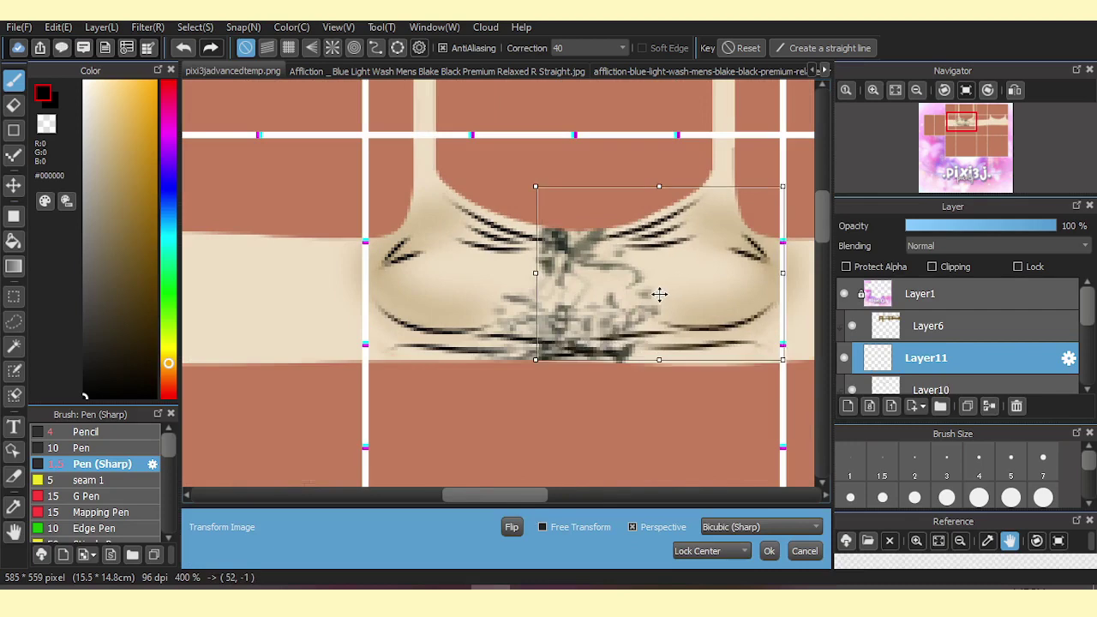
key(Return)
key(ctrl+e)
Duplicate the black creases with a slight vertical offset, recolour the copy white #FFFFFF and merge it with the original creases.
key(ctrl+v)
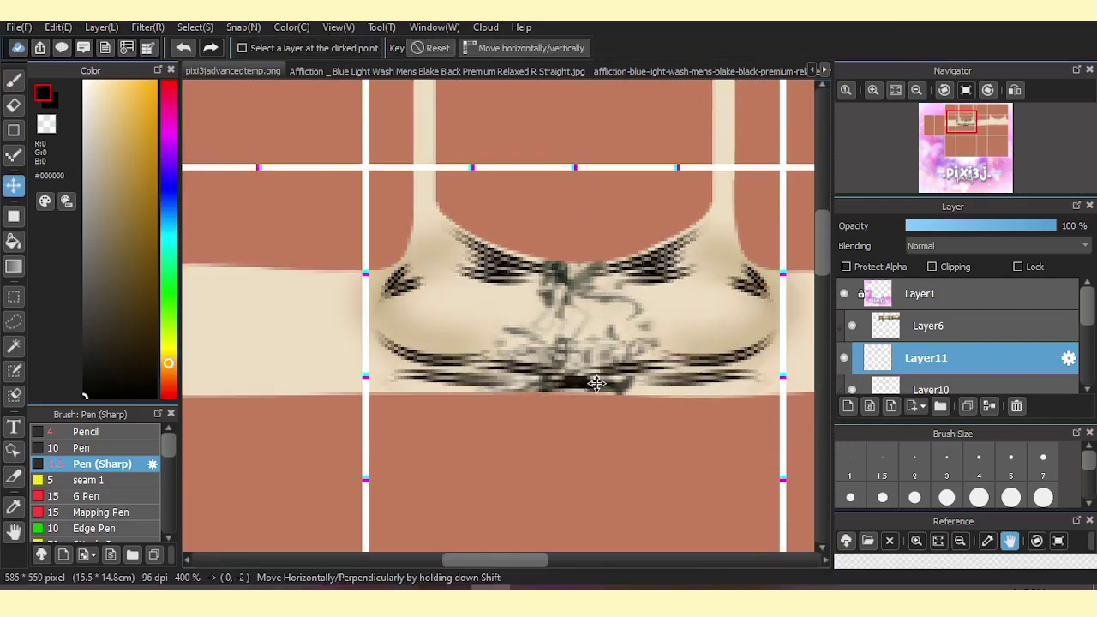
key(Return)
drag(424, 326, 445, 330)
key(ctrl+e)
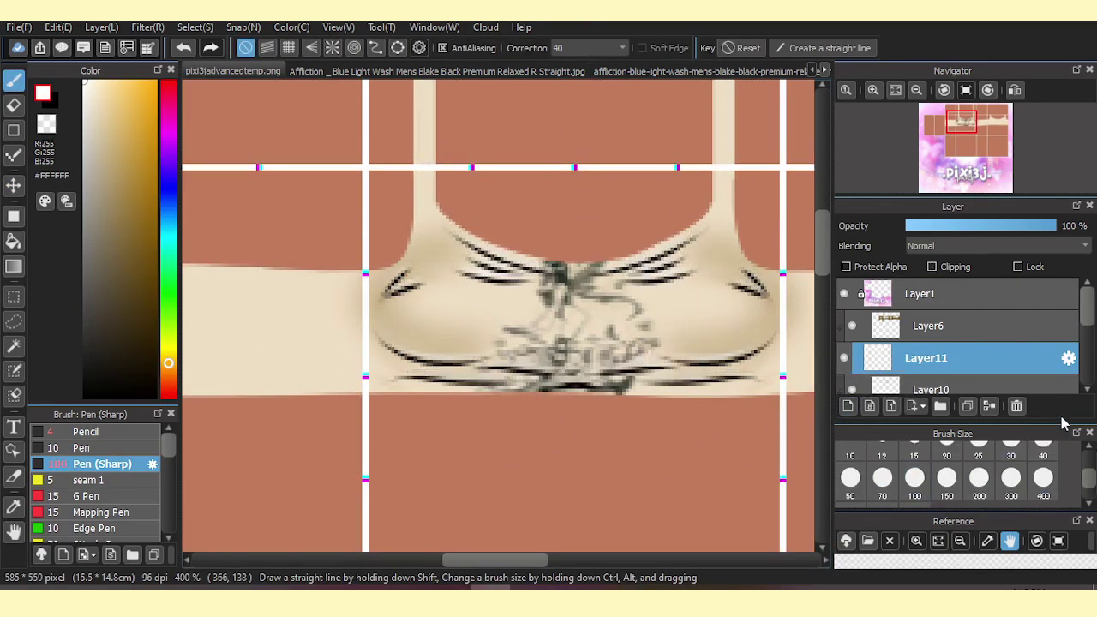
key(ctrl+e)
scroll(855, 375, down, 1)
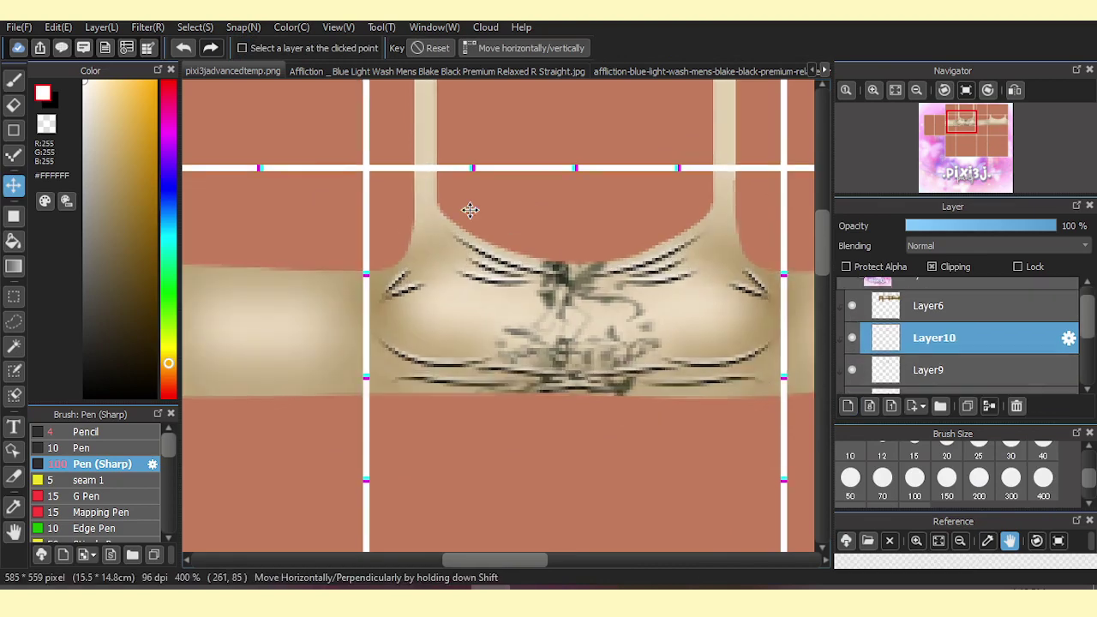
Apply a Gaussian blur with a value of 1 to the black and white creases on Layer10.
scroll(466, 213, down, 1)
click(147, 26)
click(171, 62)
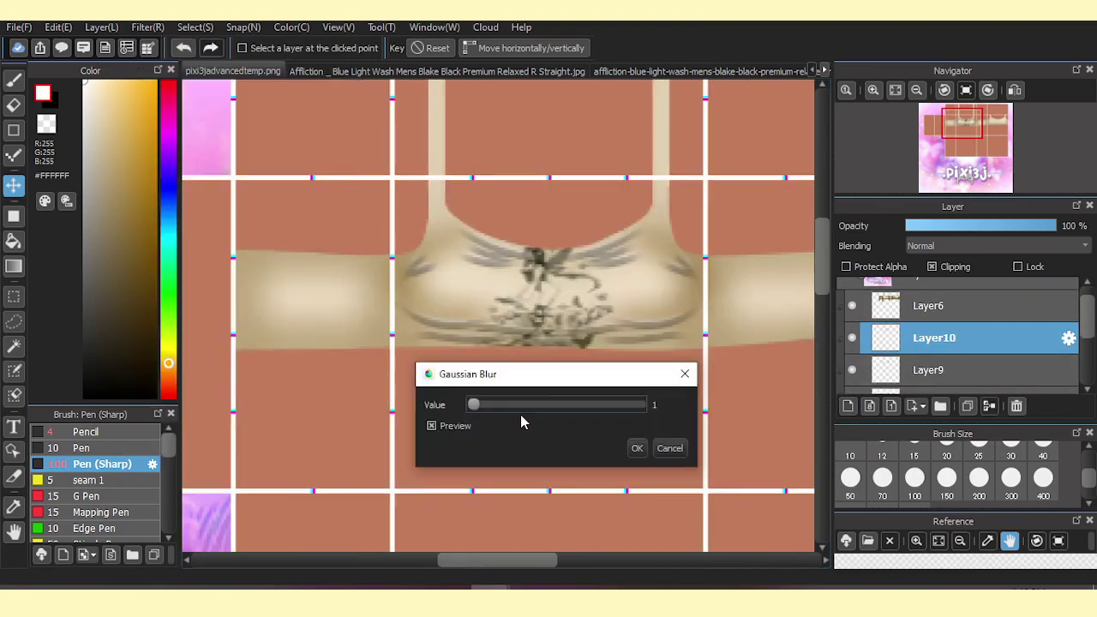
click(637, 447)
Set the blurred creases on Layer10 to Overlay blending and Layer9's opacity to 65 %.
click(994, 247)
click(1028, 375)
click(978, 247)
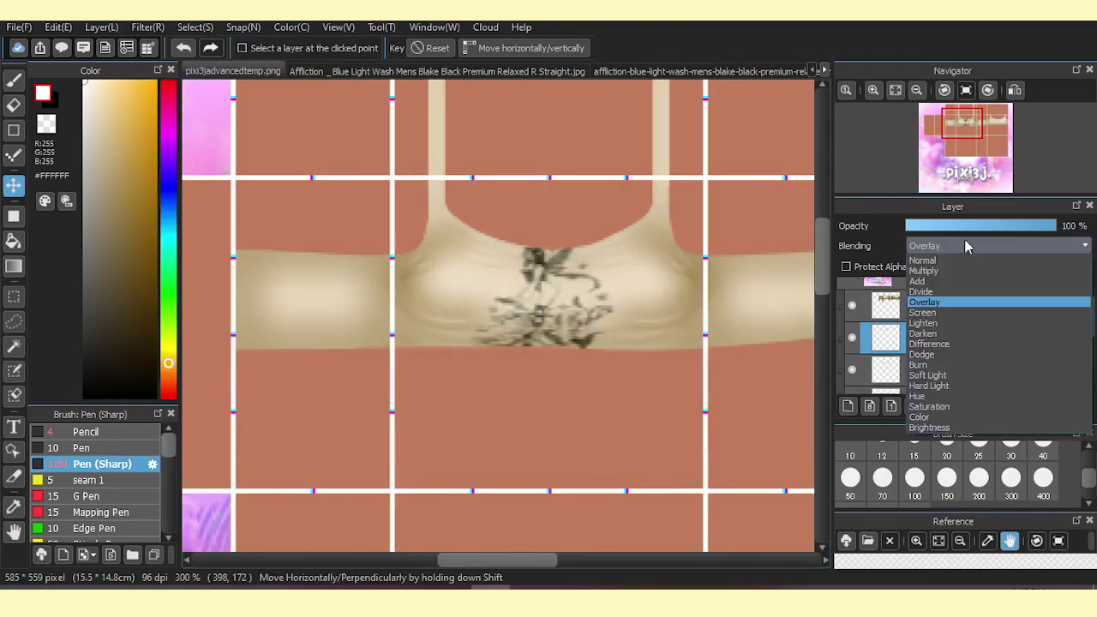
click(925, 301)
drag(1057, 226, 1017, 226)
scroll(676, 307, down, 1)
click(853, 332)
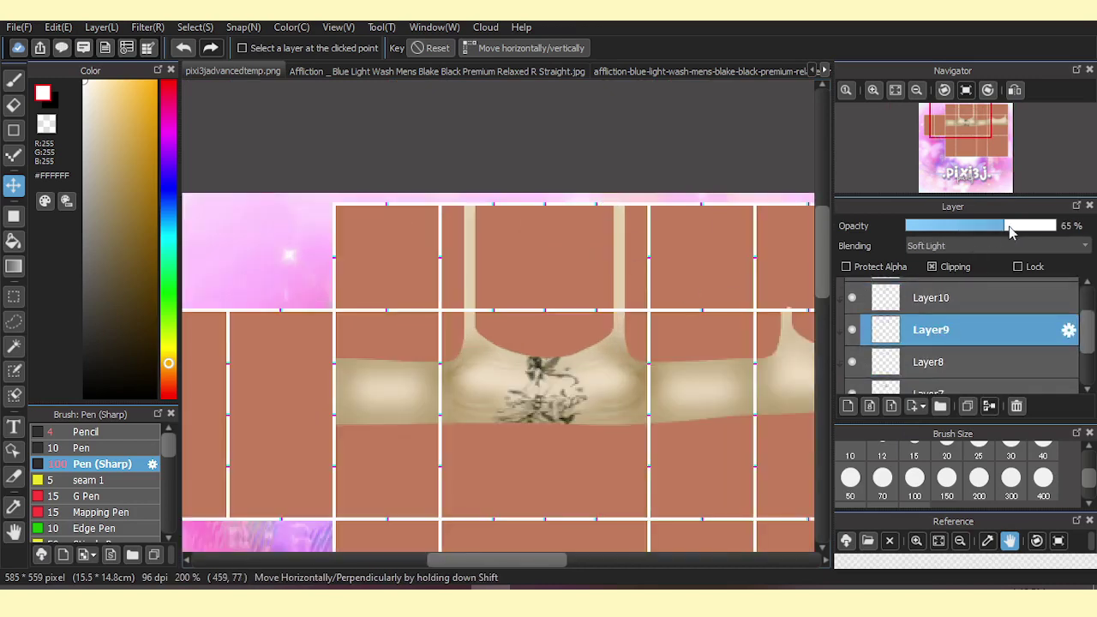
Paste the grey fabric texture into the template and position it over the tank top.
scroll(943, 343, down, 1)
scroll(271, 271, down, 3)
key(ctrl+v)
drag(271, 271, 360, 274)
key(Return)
Clip the fabric texture layer to the tank top and lower its opacity to 8 %.
scroll(506, 343, up, 2)
click(933, 267)
drag(1057, 225, 910, 230)
scroll(600, 314, left, 1)
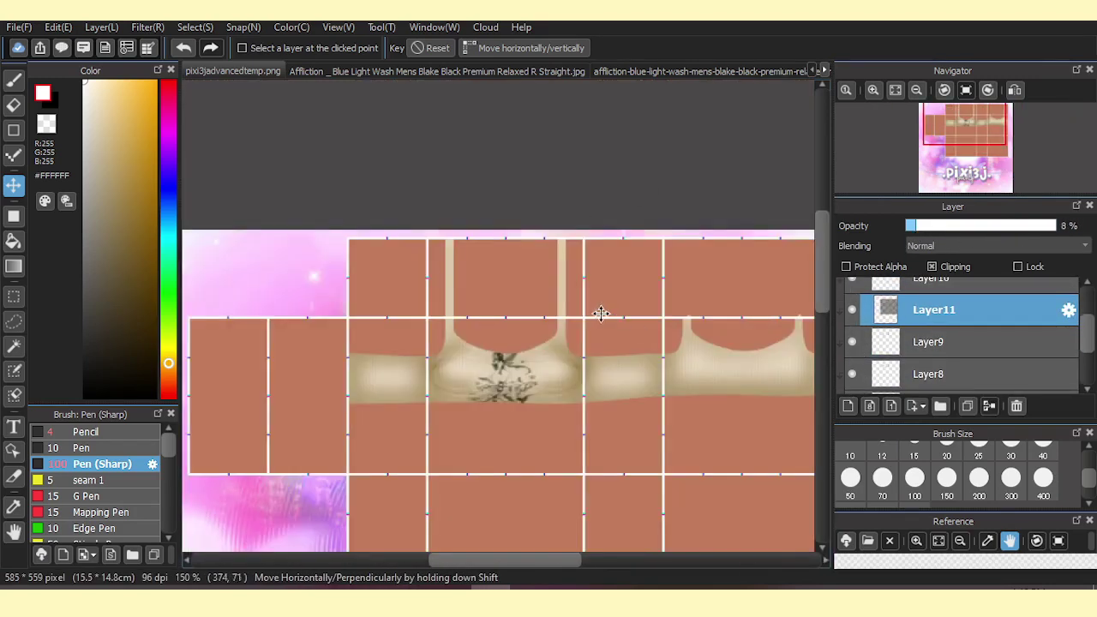
On a new layer, paint horizontal white highlight strokes with Pen (Sharp) across the middle of the tank top's panels.
scroll(913, 317, up, 2)
key(ctrl+shift+n)
key(p)
scroll(781, 434, up, 2)
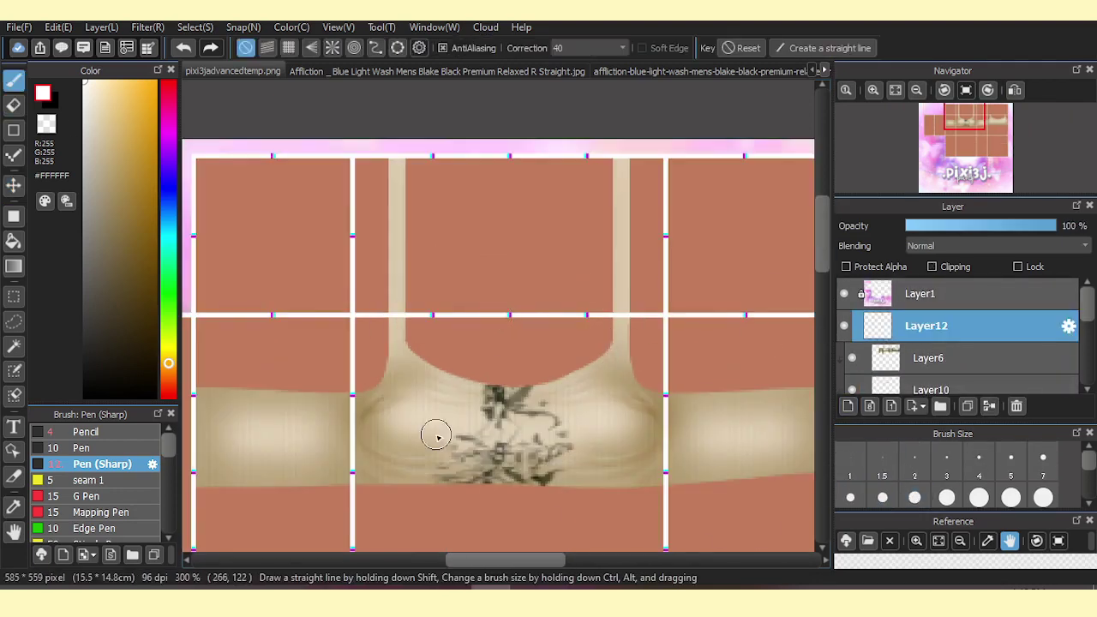
drag(398, 429, 612, 431)
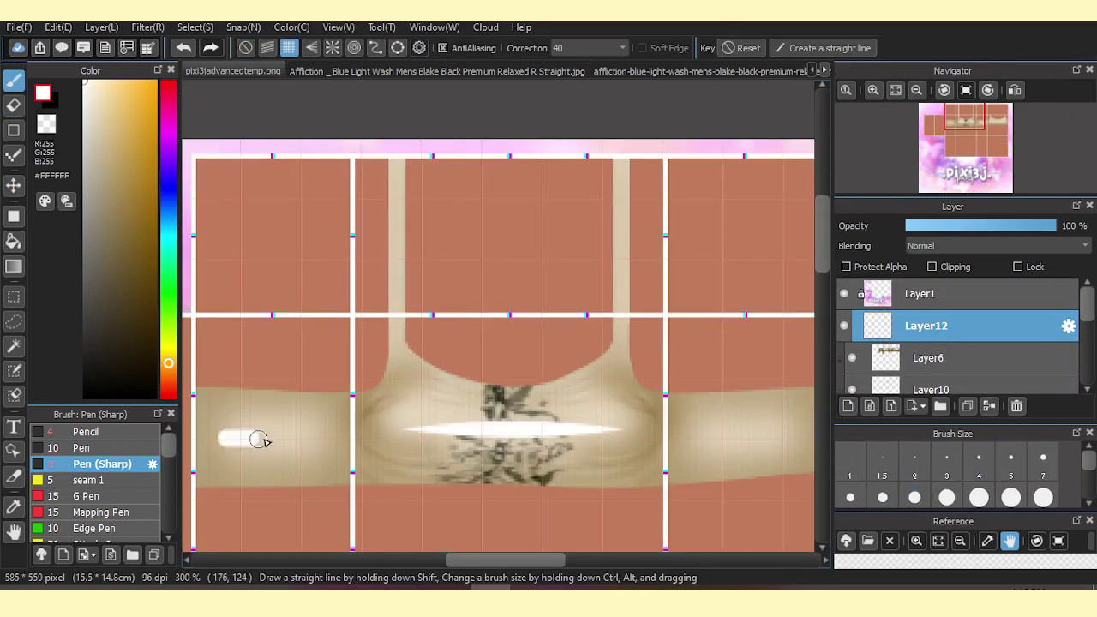
drag(223, 439, 311, 439)
scroll(559, 449, right, 3)
drag(559, 439, 491, 439)
scroll(581, 527, right, 2)
Apply a Gaussian blur to the white highlight strokes on Layer12.
key(ctrl+alt+0)
click(148, 26)
click(180, 65)
drag(465, 372, 478, 455)
click(643, 528)
Set the highlight layer's blending to Soft Light and its opacity to 56 %.
click(995, 245)
click(948, 304)
click(995, 245)
click(941, 350)
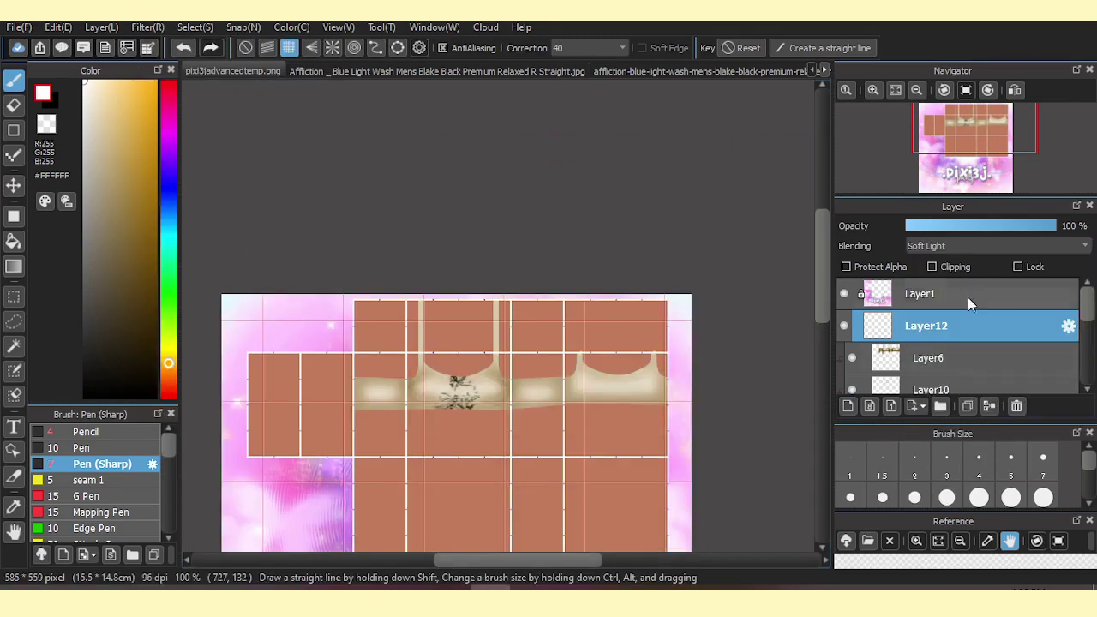
click(991, 226)
scroll(521, 354, up, 1)
scroll(520, 354, down, 1)
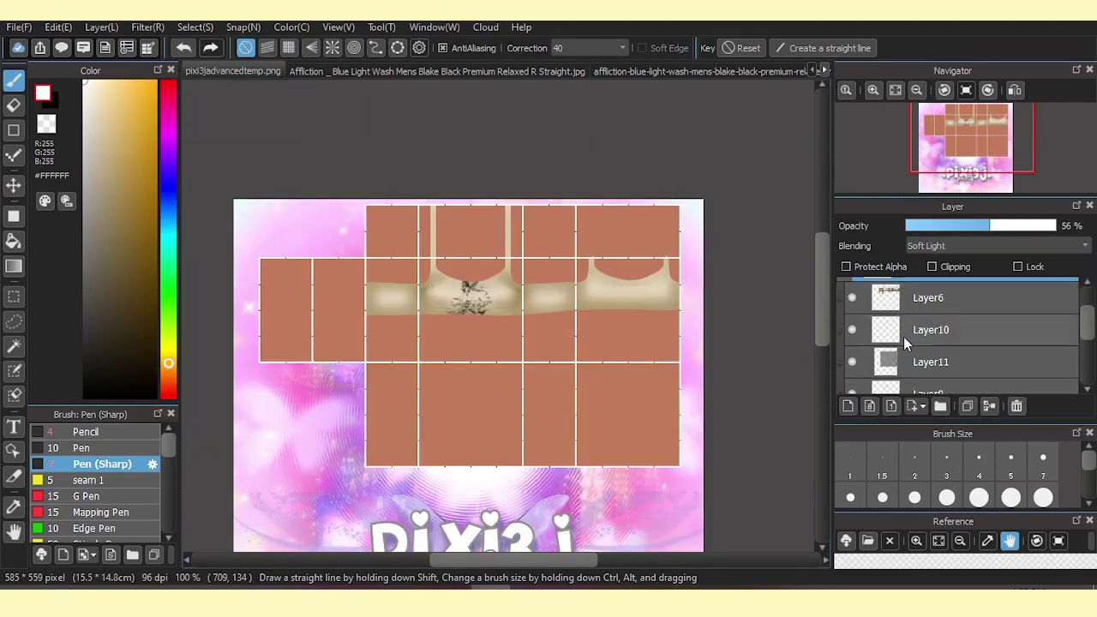
Trim the denim waistband strip below the tank top so it ends at the edge of the right side panel.
scroll(904, 336, down, 1)
click(899, 343)
drag(931, 272, 921, 311)
scroll(515, 360, up, 2)
key(m)
drag(651, 317, 725, 420)
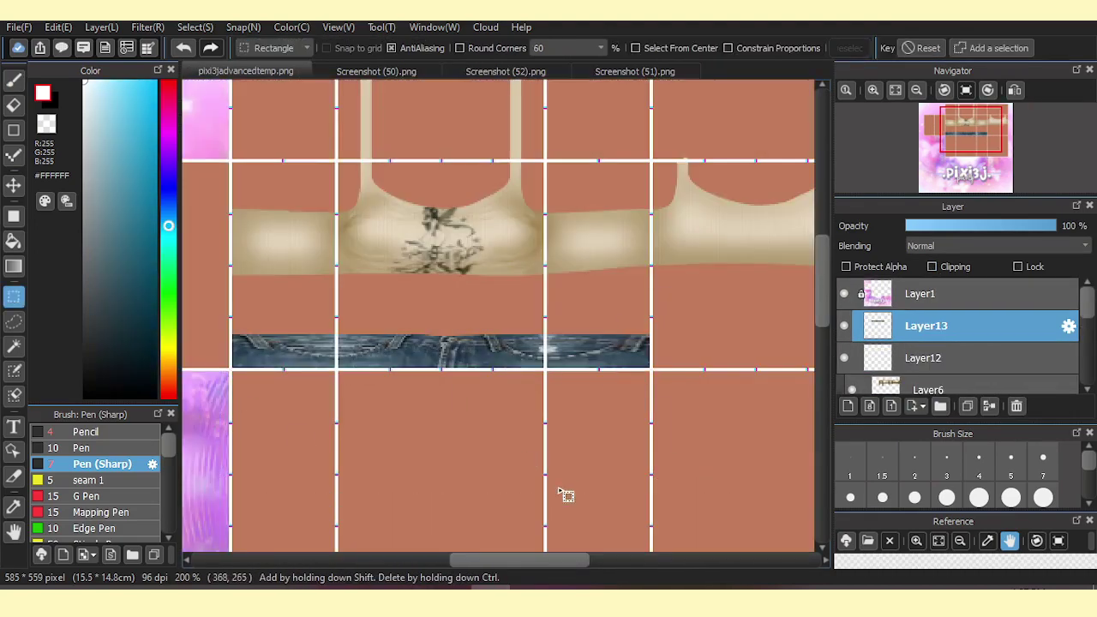
Select the waist section of the jeans in the reference screenshot, copy it and paste it into the template.
click(360, 68)
scroll(612, 129, up, 3)
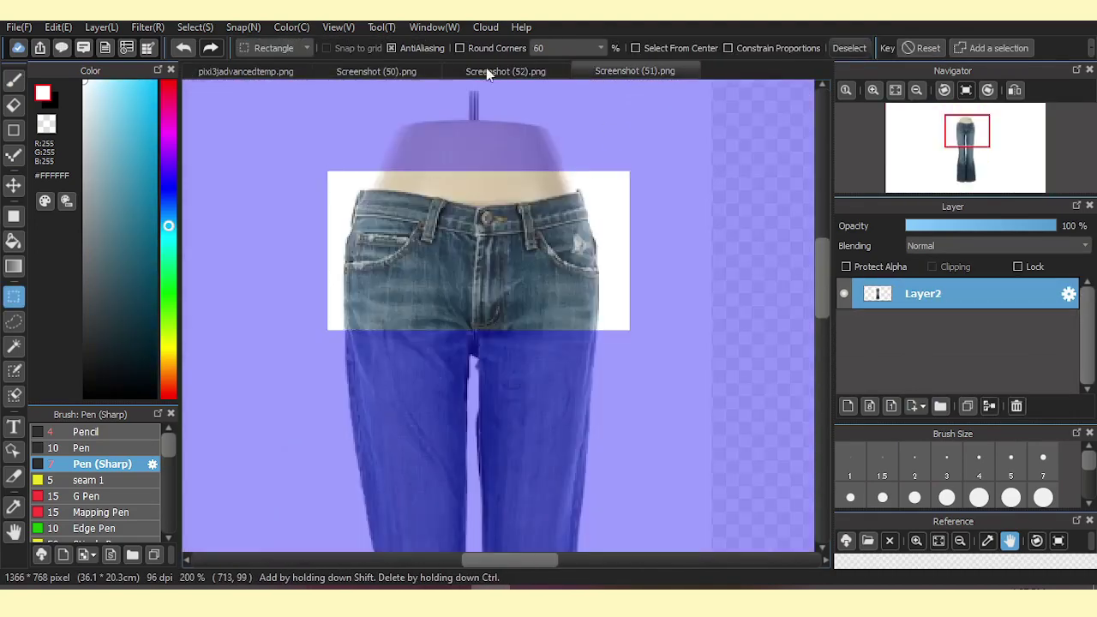
drag(478, 263, 769, 360)
click(246, 71)
key(ctrl+v)
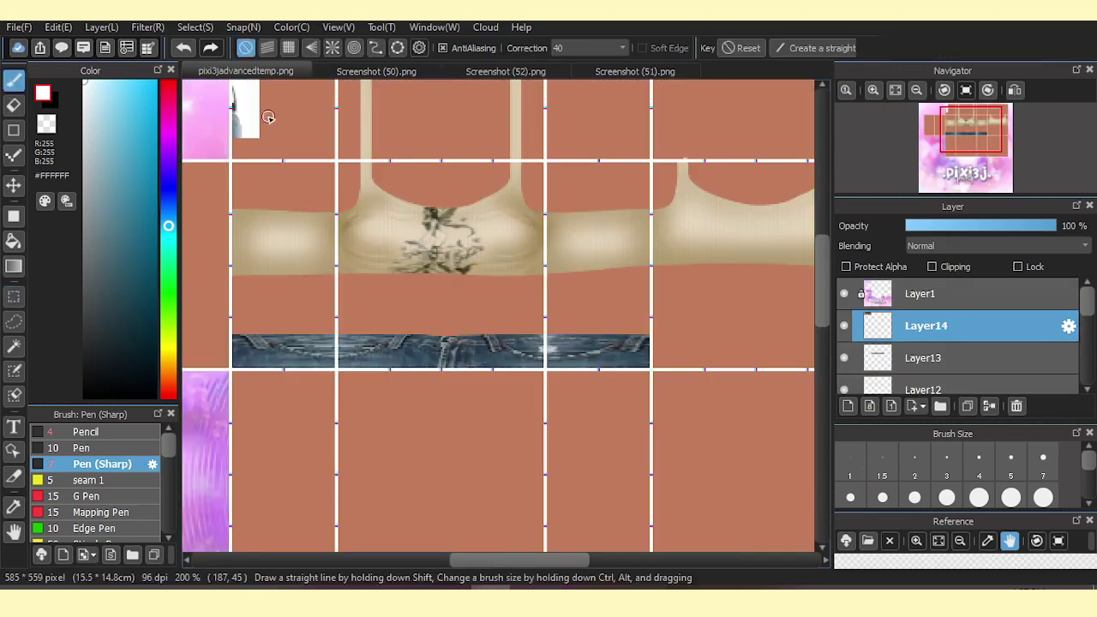
Position the pasted back waist of the jeans below the tank top and cut away its white left and right sides.
key(v)
drag(833, 338, 600, 383)
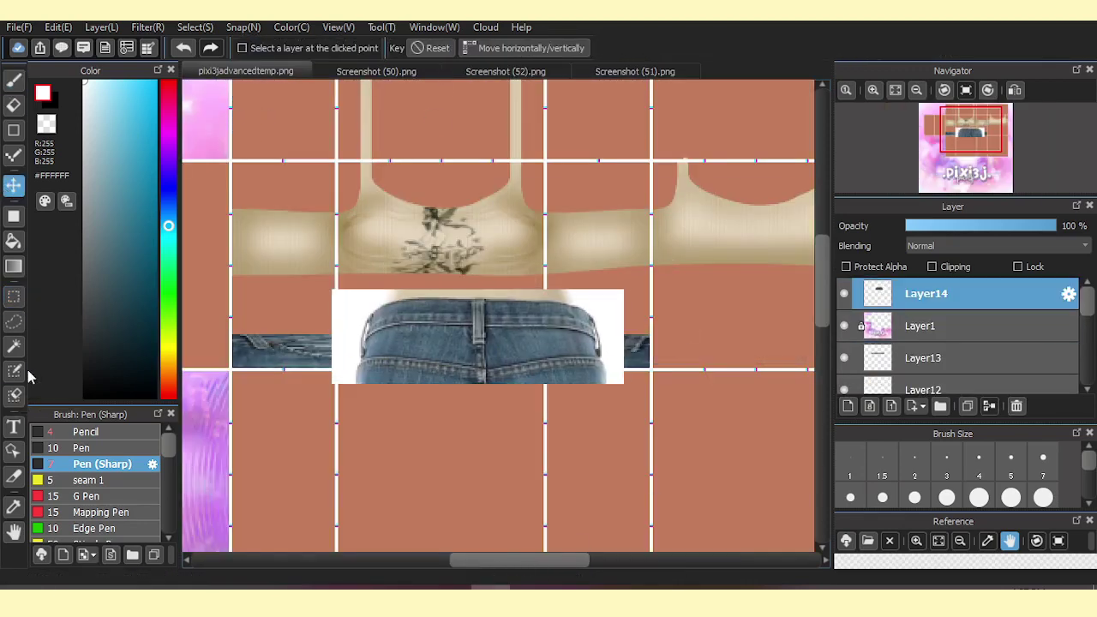
key(m)
drag(289, 269, 371, 420)
key(Delete)
drag(596, 289, 712, 463)
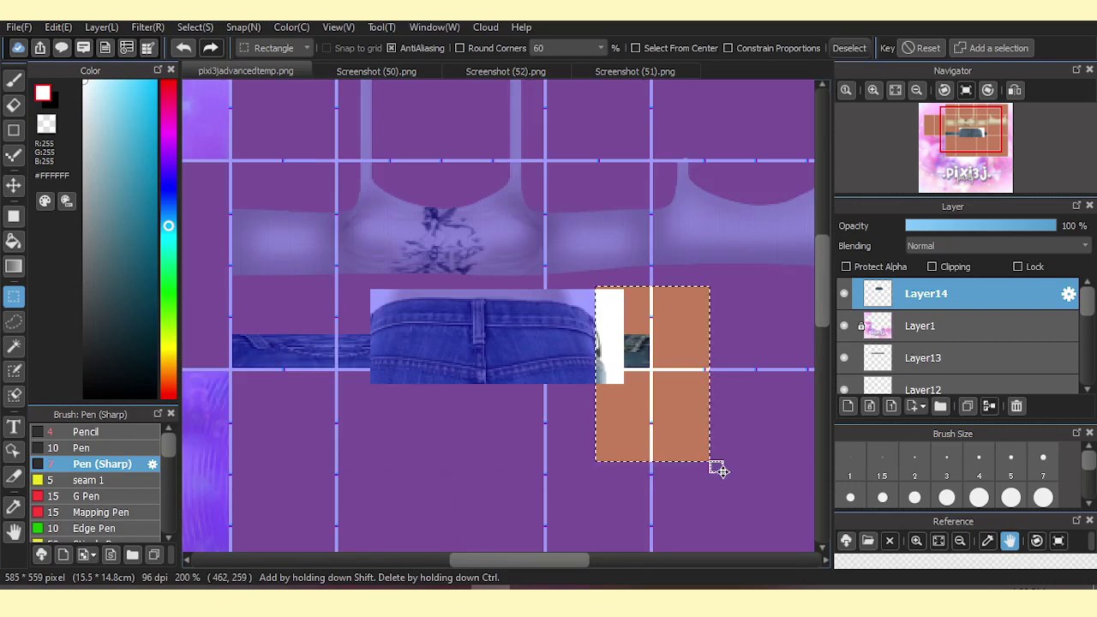
key(Delete)
key(ctrl+d)
Cut away the skin and white strip above the waistband of the pasted jeans piece.
drag(362, 287, 716, 307)
key(Delete)
key(ctrl+d)
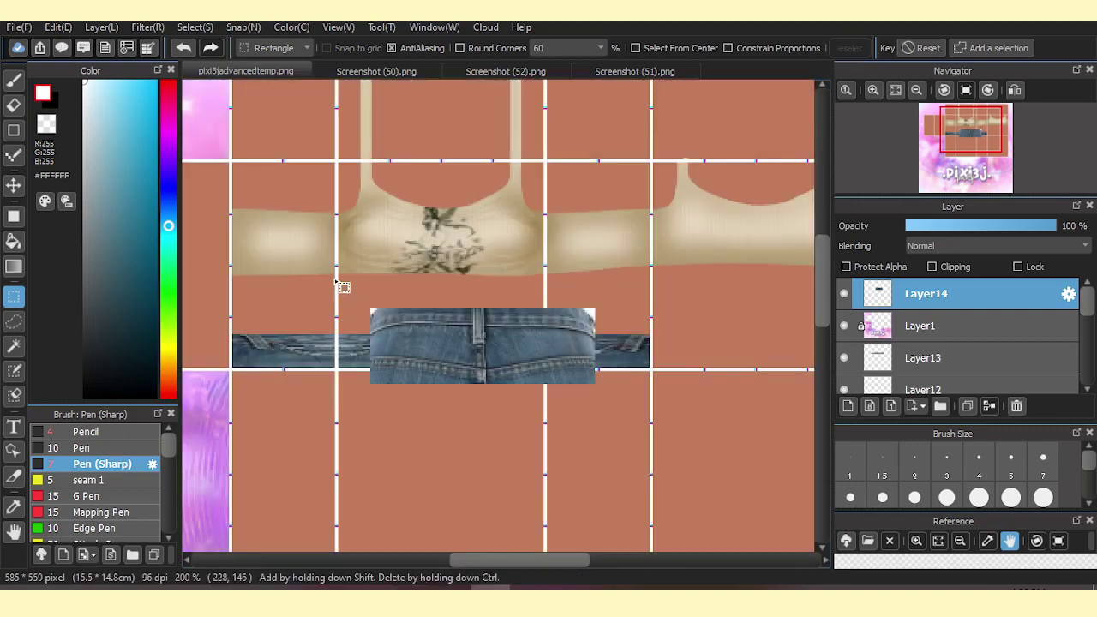
drag(366, 304, 611, 319)
key(ctrl+d)
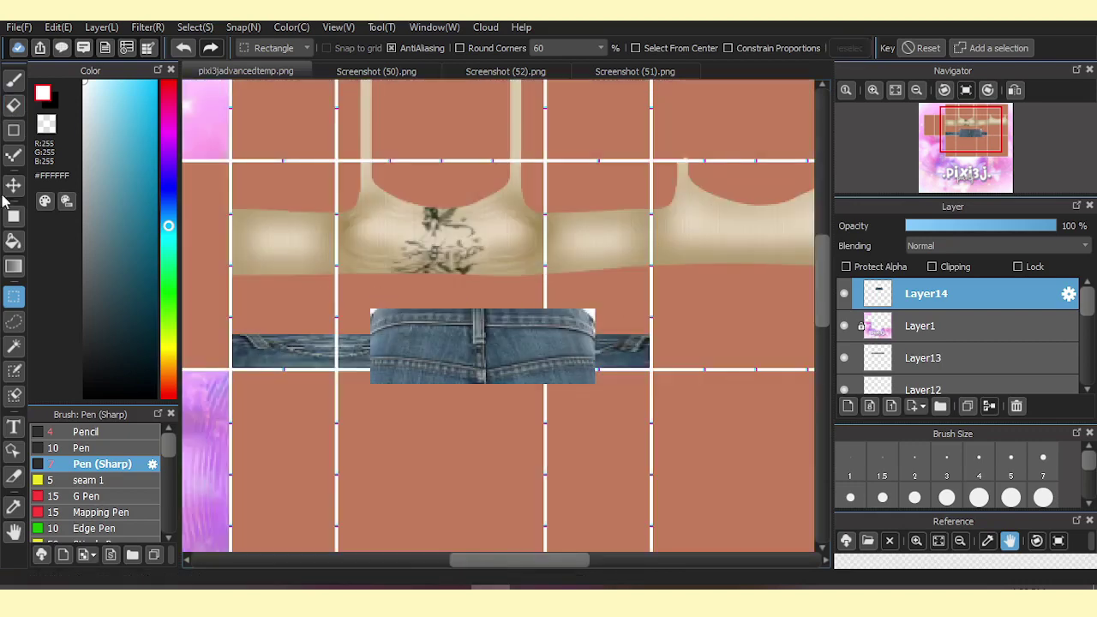
Place the jeans back waist piece on the back torso panel and put Layer14 beneath Layer1.
click(16, 186)
scroll(497, 317, right, 3)
key(ctrl+t)
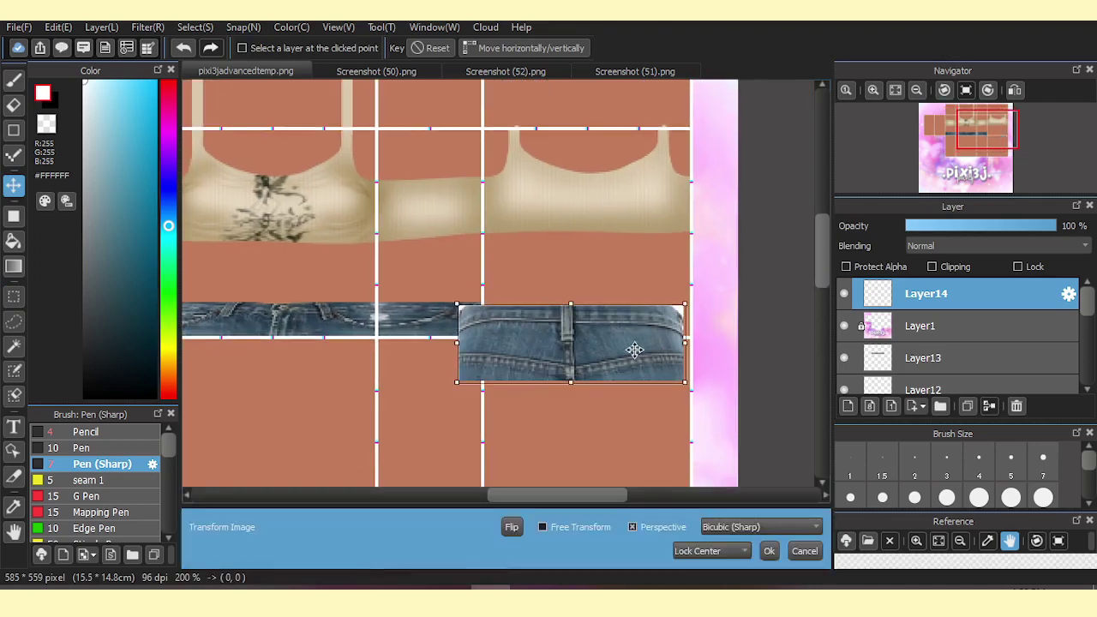
key(Escape)
drag(926, 293, 926, 334)
Align the jeans piece with the back torso panel's waistband and trim the parts that overlap the side and leg panels.
key(ctrl+plus)
key(ctrl+plus)
drag(589, 560, 600, 560)
key(ctrl+t)
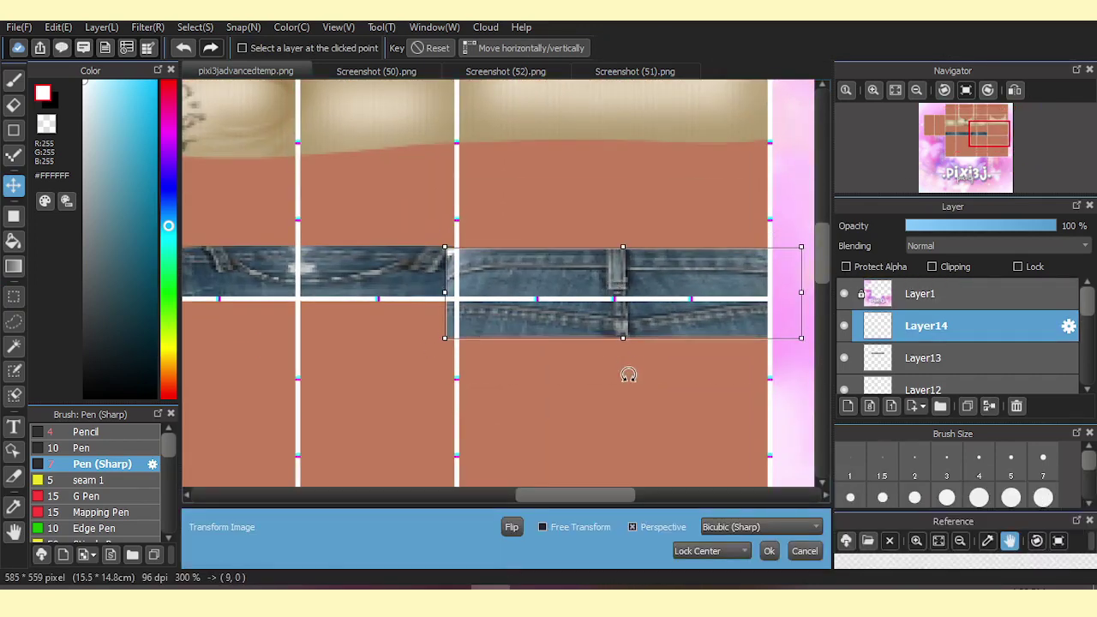
key(Return)
key(m)
key(ctrl+minus)
key(ctrl+minus)
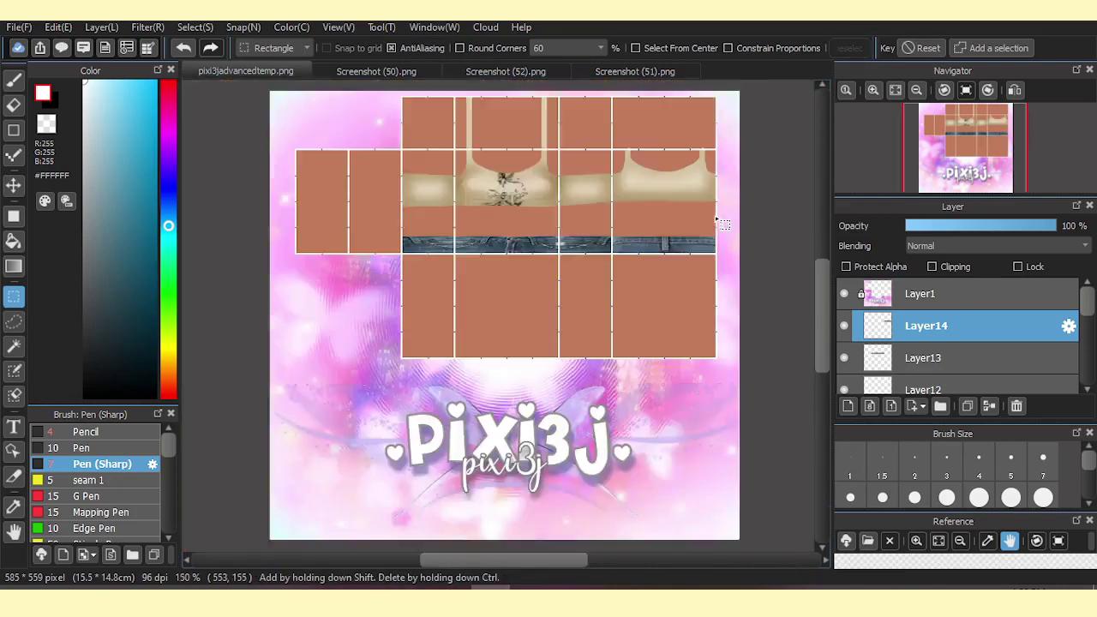
Copy the left back pocket in Screenshot (52), paste it as a new layer between the pockets and rotate it straight.
click(537, 73)
drag(399, 337, 571, 521)
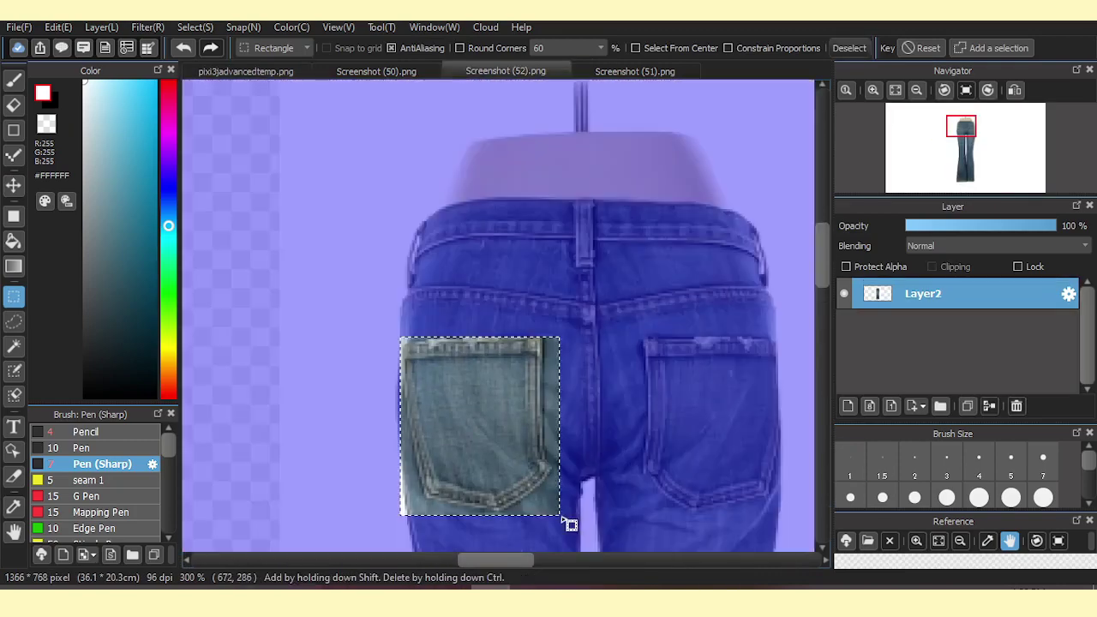
key(ctrl+c)
key(ctrl+v)
key(v)
drag(521, 404, 640, 321)
key(ctrl+t)
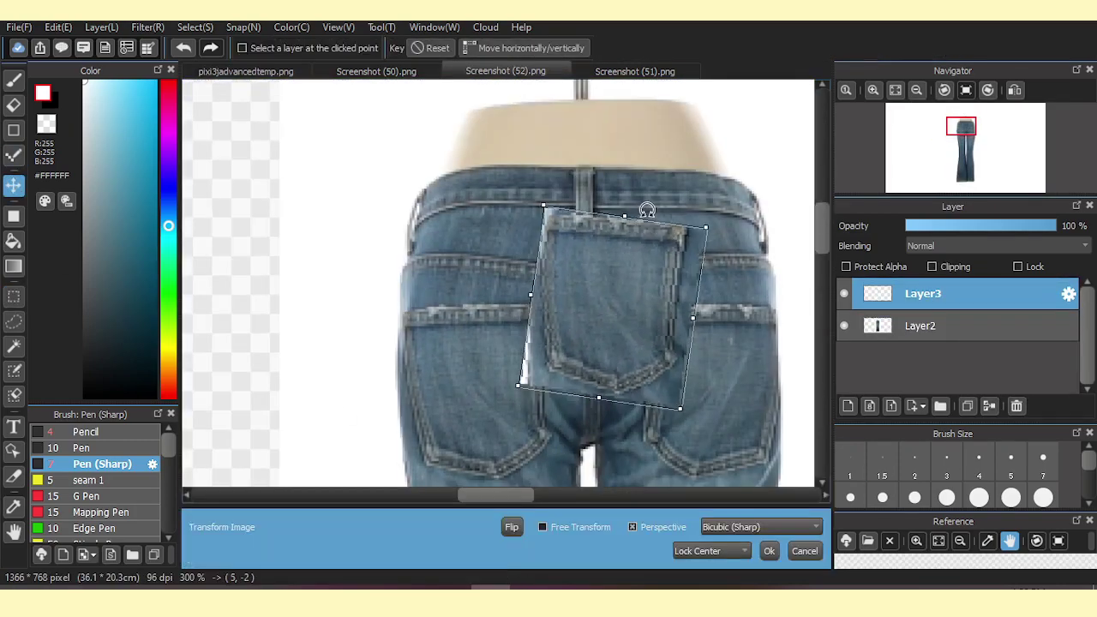
drag(647, 211, 623, 213)
key(Return)
Trim the excess denim and white edge beside the copied back pocket.
key(m)
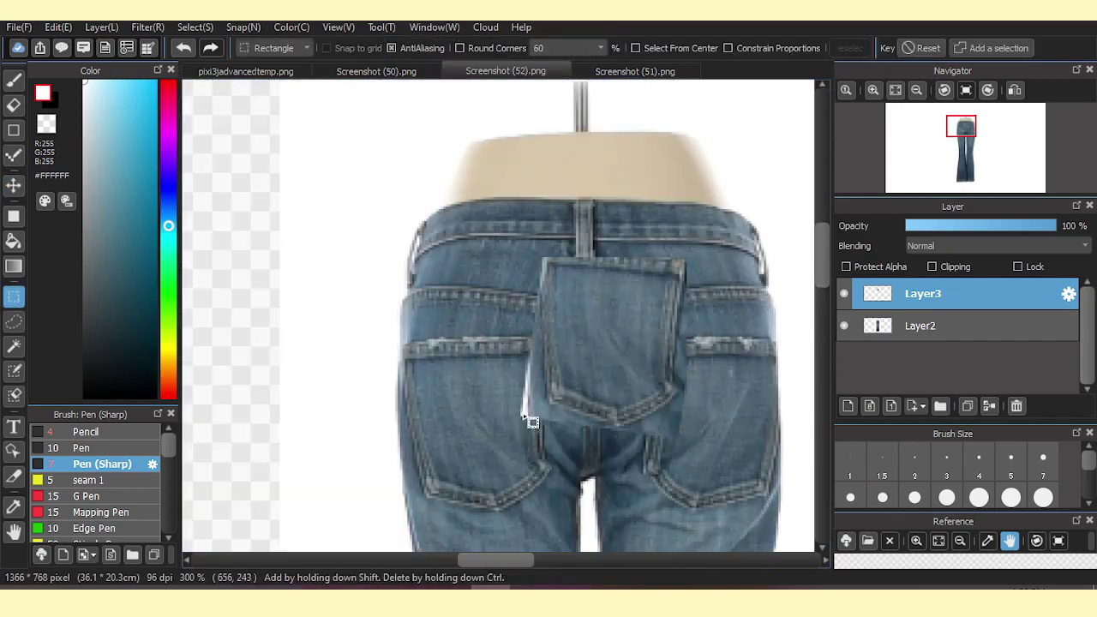
drag(471, 222, 549, 497)
key(Delete)
key(ctrl+d)
key(e)
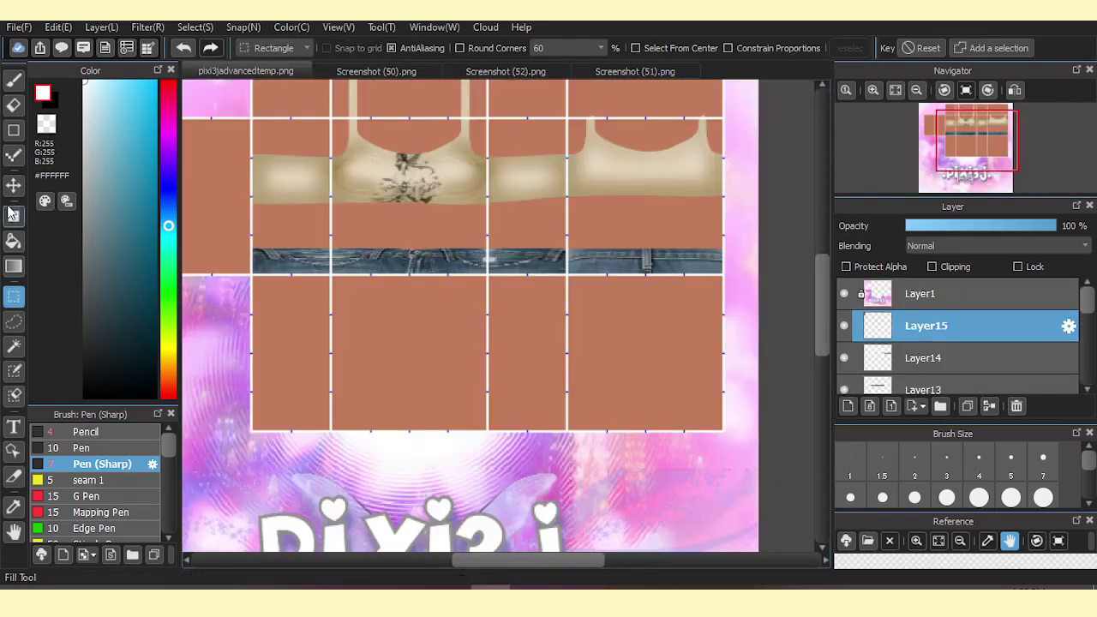
Paste the plain denim texture into the template, place it over the front leg panel and trim the part above the panel.
key(ctrl+v)
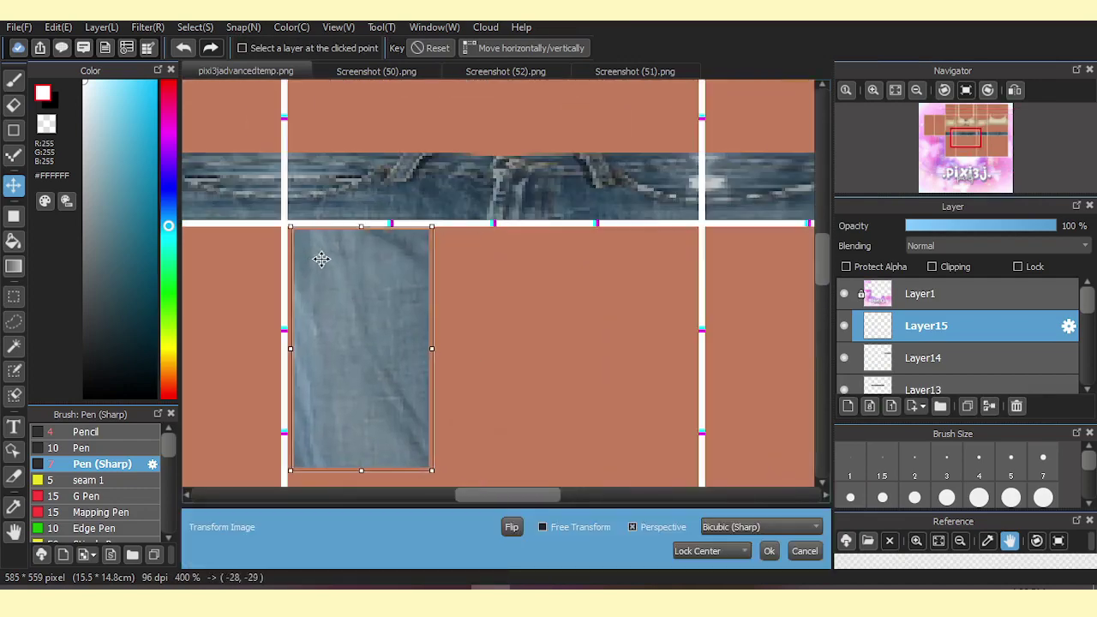
drag(440, 257, 499, 338)
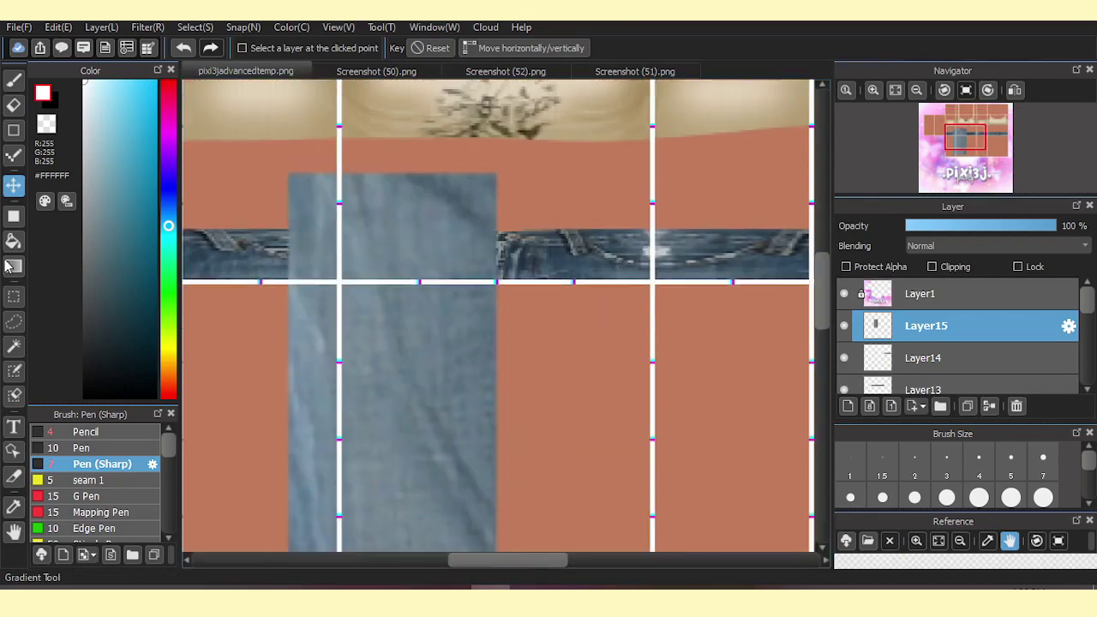
click(14, 296)
drag(220, 160, 539, 283)
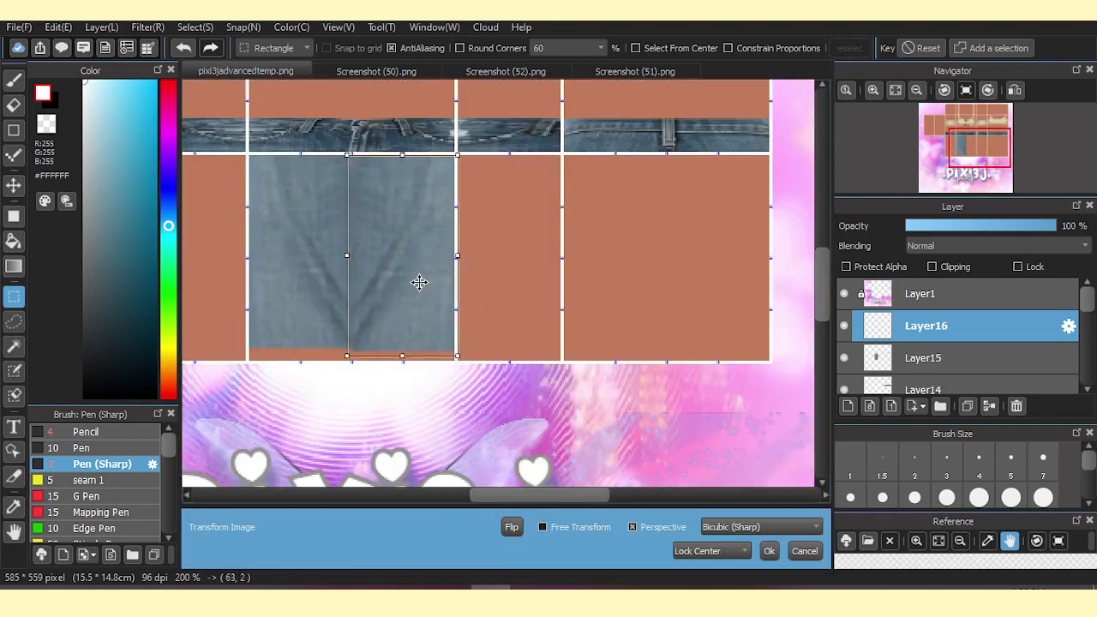
Align the mirrored denim copy with the right half of the front leg panel.
scroll(371, 293, up, 1)
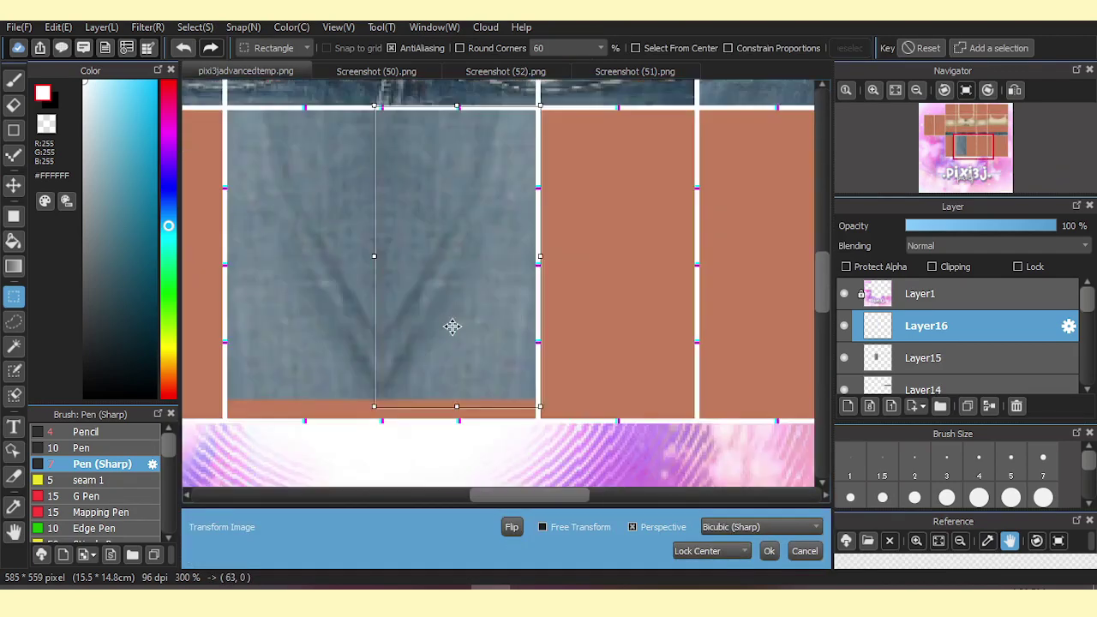
key(Return)
scroll(564, 350, down, 2)
scroll(549, 345, up, 1)
Duplicate the denim half onto both side leg panels and merge the denim copies into one layer.
key(ctrl+j)
key(v)
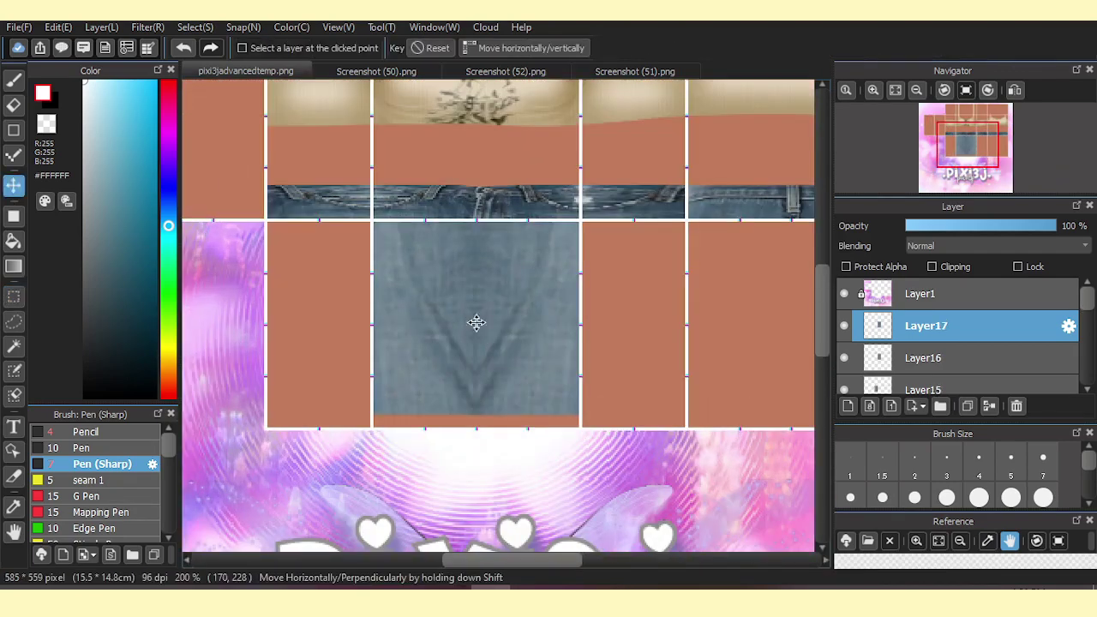
drag(475, 320, 591, 326)
scroll(626, 400, up, 1)
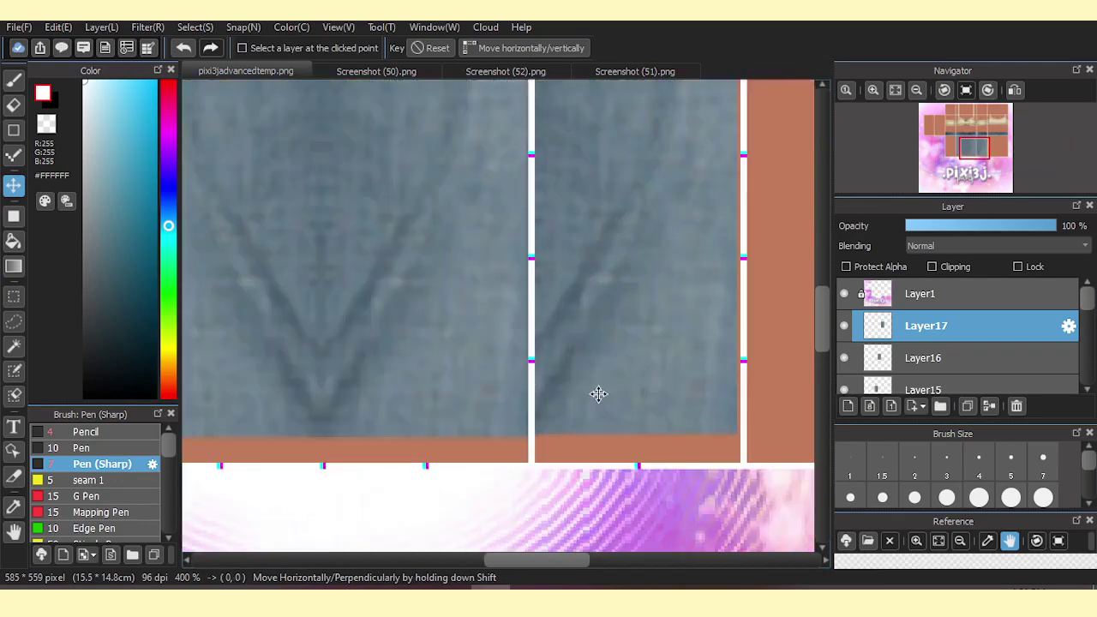
scroll(600, 392, down, 1)
key(ctrl+j)
drag(630, 365, 305, 344)
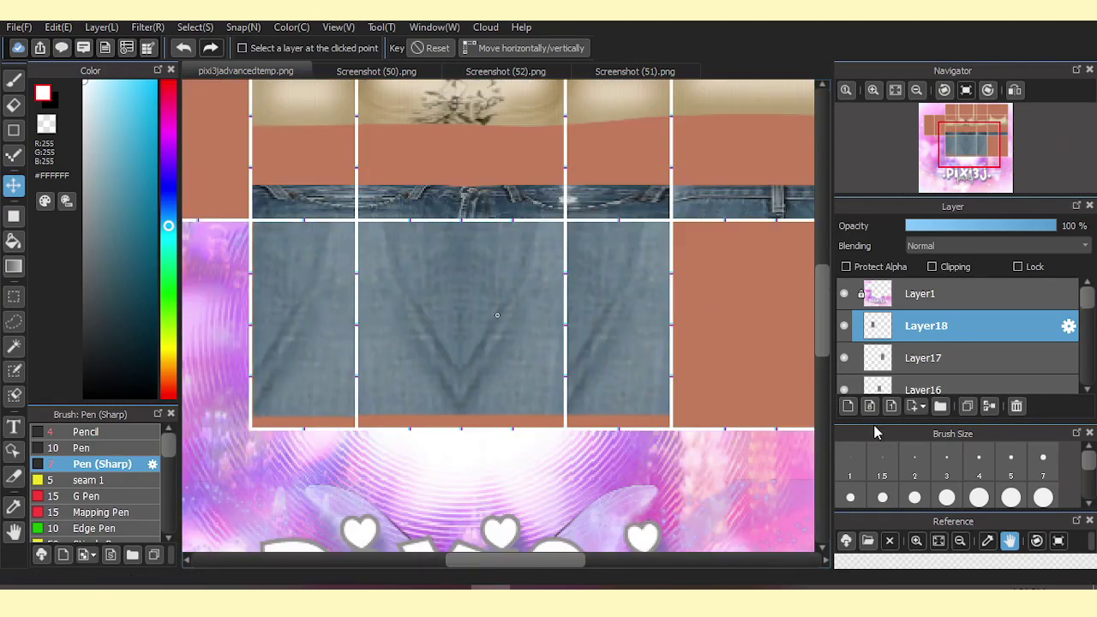
key(ctrl+e)
key(ctrl+e)
Place a copy of the leg denim on the back leg panel, trim the side overlap and merge it into Layer15.
key(ctrl+t)
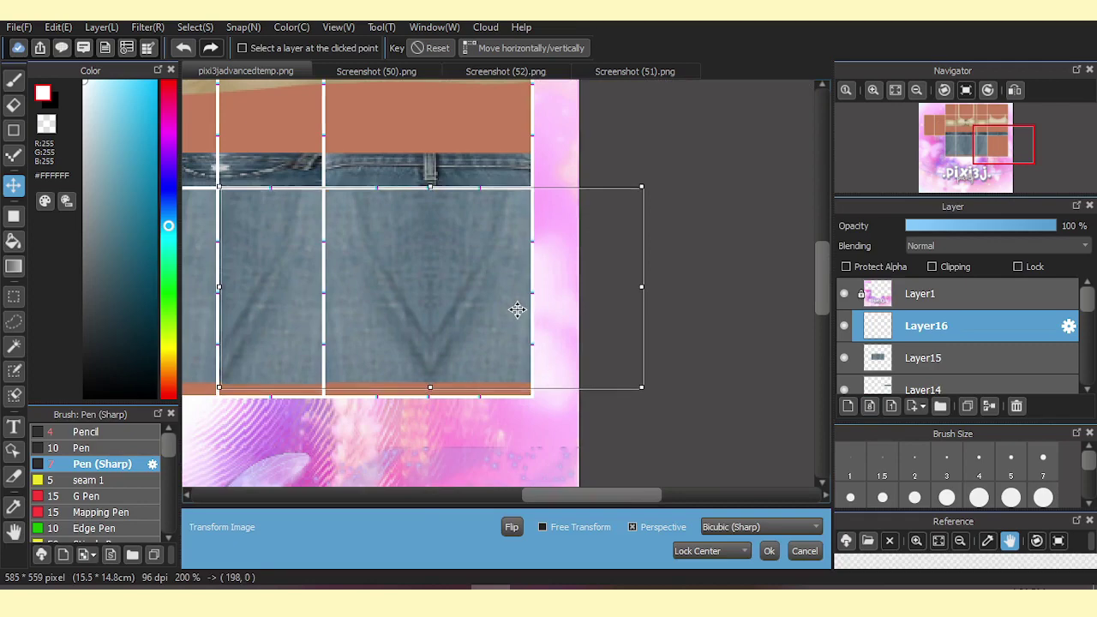
key(Return)
key(m)
drag(197, 210, 338, 474)
drag(566, 560, 532, 583)
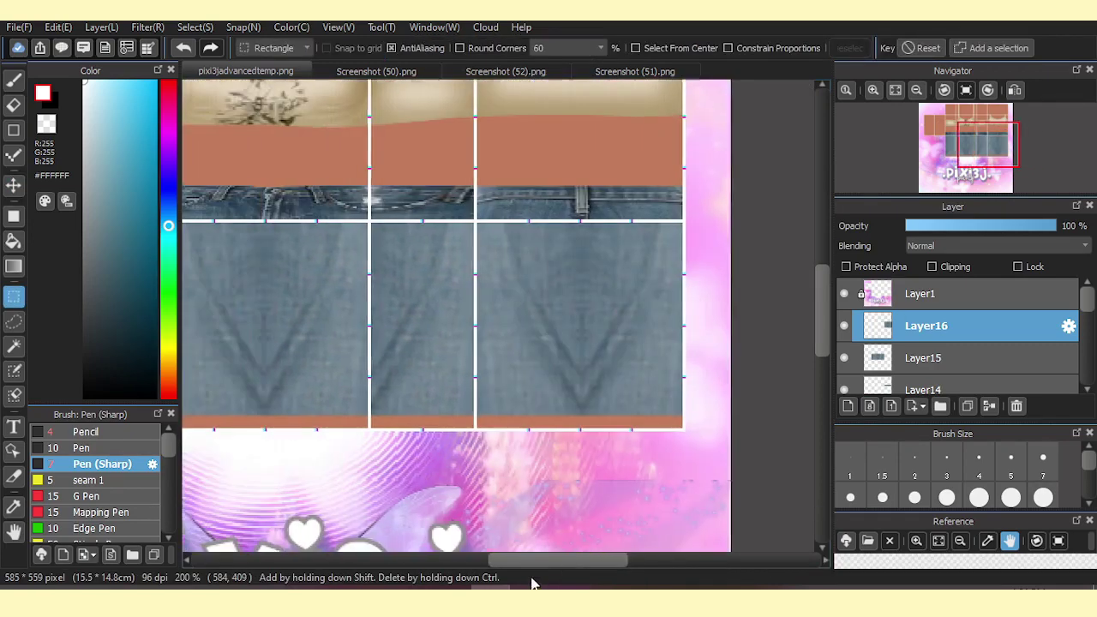
key(ctrl+e)
scroll(593, 378, down, 3)
key(ctrl+a)
key(ctrl+d)
scroll(356, 422, up, 2)
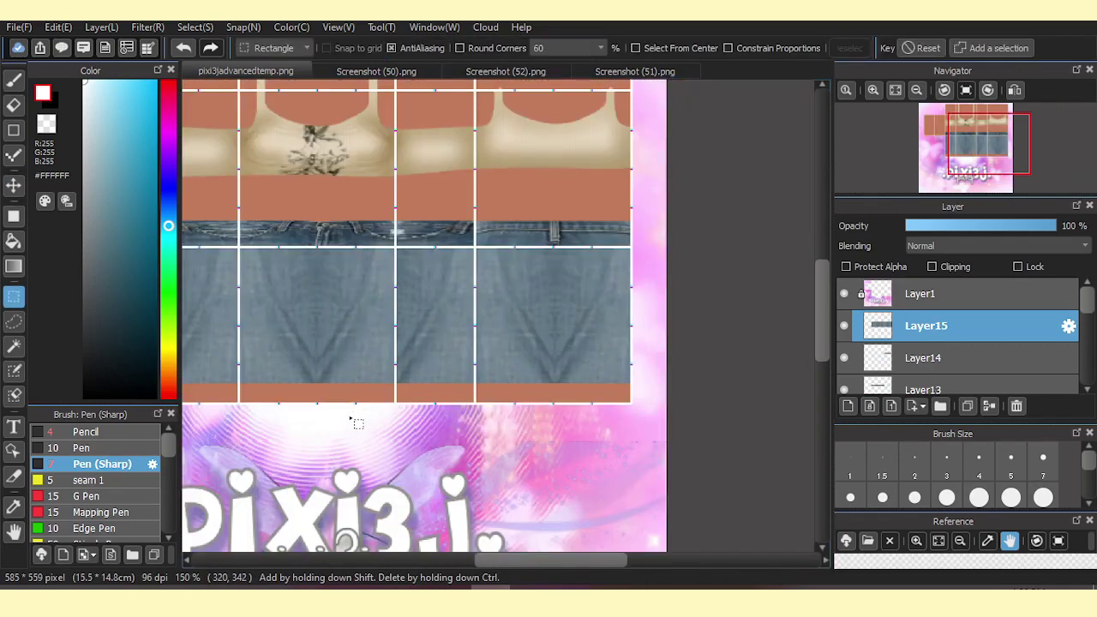
key(b)
scroll(330, 218, up, 1)
mouse_move(313, 429)
mouse_down()
mouse_move(313, 262)
mouse_move(316, 429)
mouse_up()
key(ctrl+z)
Draw vertical black shading lines with the Pencil at size 15 along the leg centres and panel edges on clipped Layer16.
click(86, 431)
click(915, 497)
drag(631, 254, 631, 428)
scroll(572, 268, left, 1)
click(572, 257)
scroll(494, 448, left, 1)
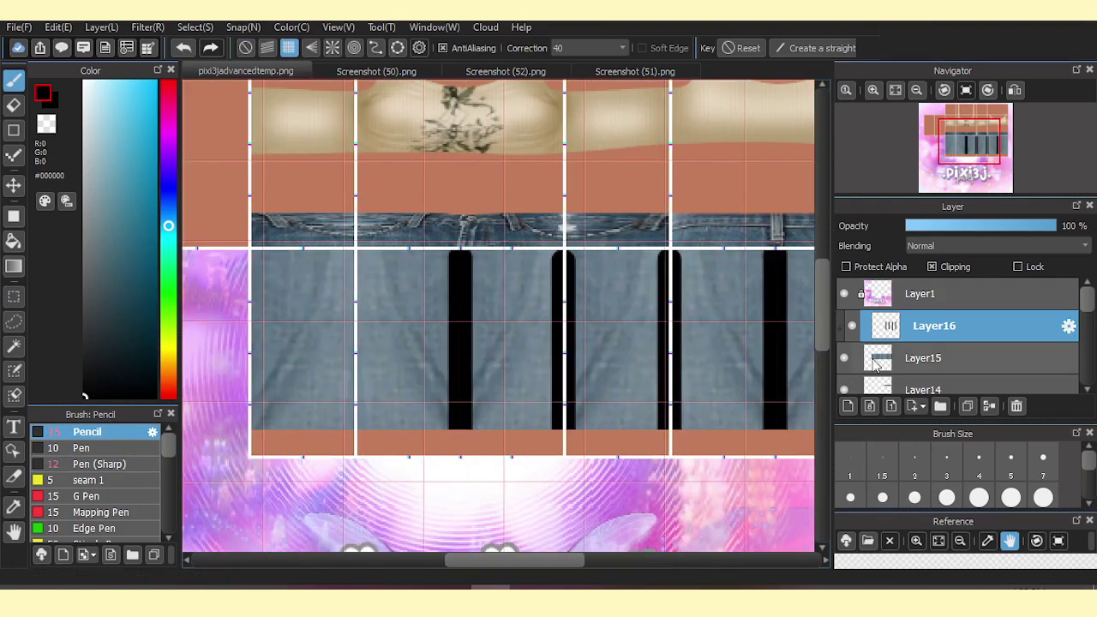
Draw black shading lines along the remaining edges of the left side panel, extending over the waistband.
click(185, 49)
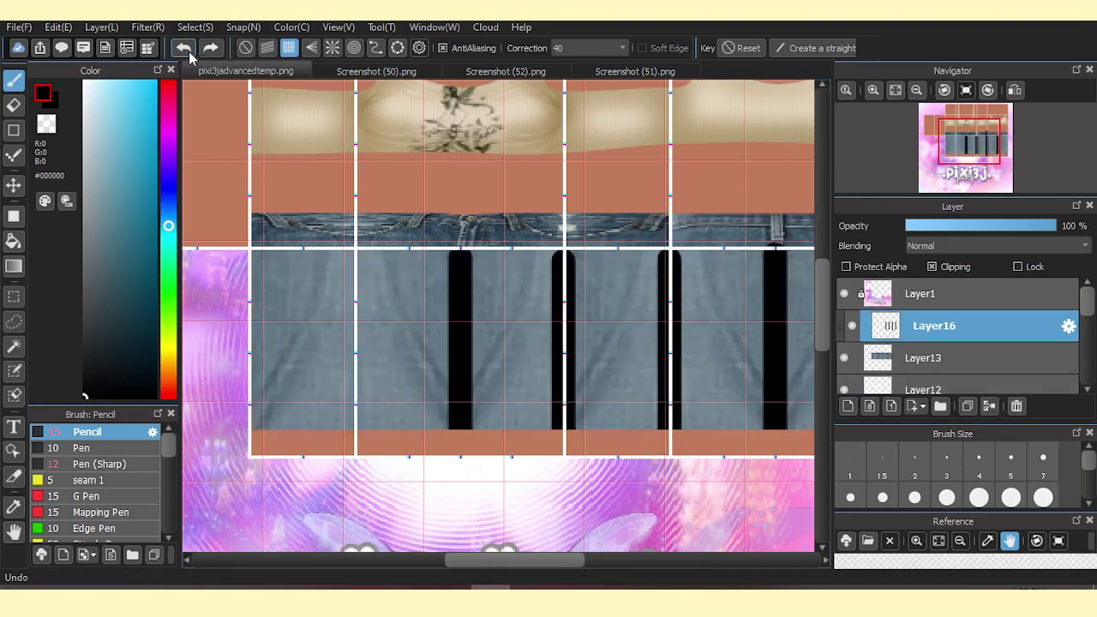
drag(362, 240, 360, 473)
drag(254, 223, 252, 480)
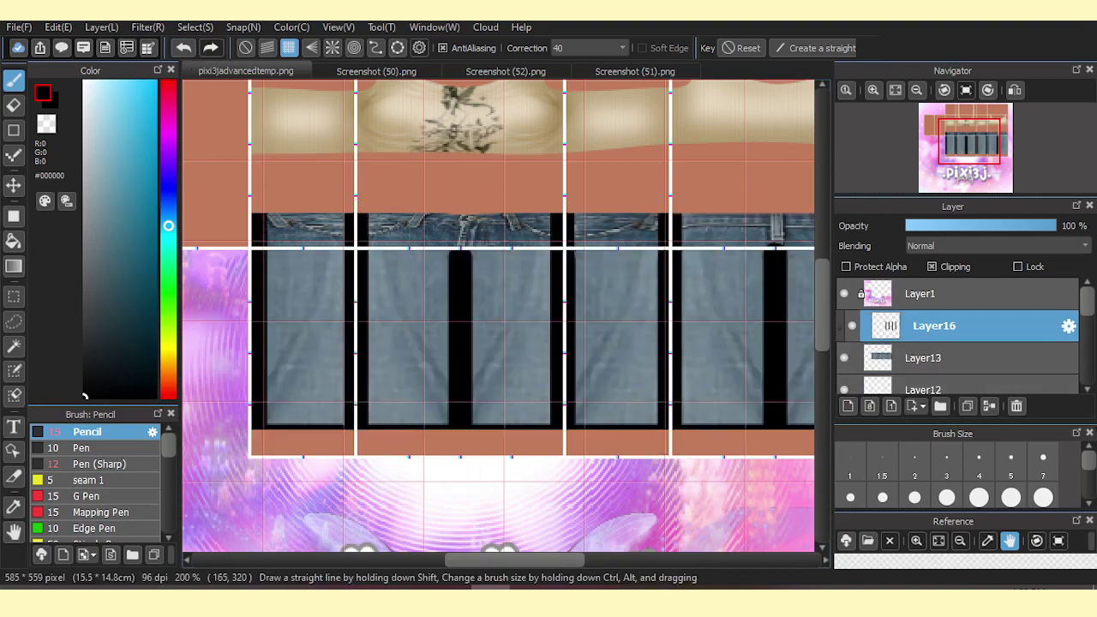
Apply a Gaussian blur to the black shading lines on Layer16.
scroll(629, 268, right, 3)
scroll(646, 479, down, 2)
click(147, 27)
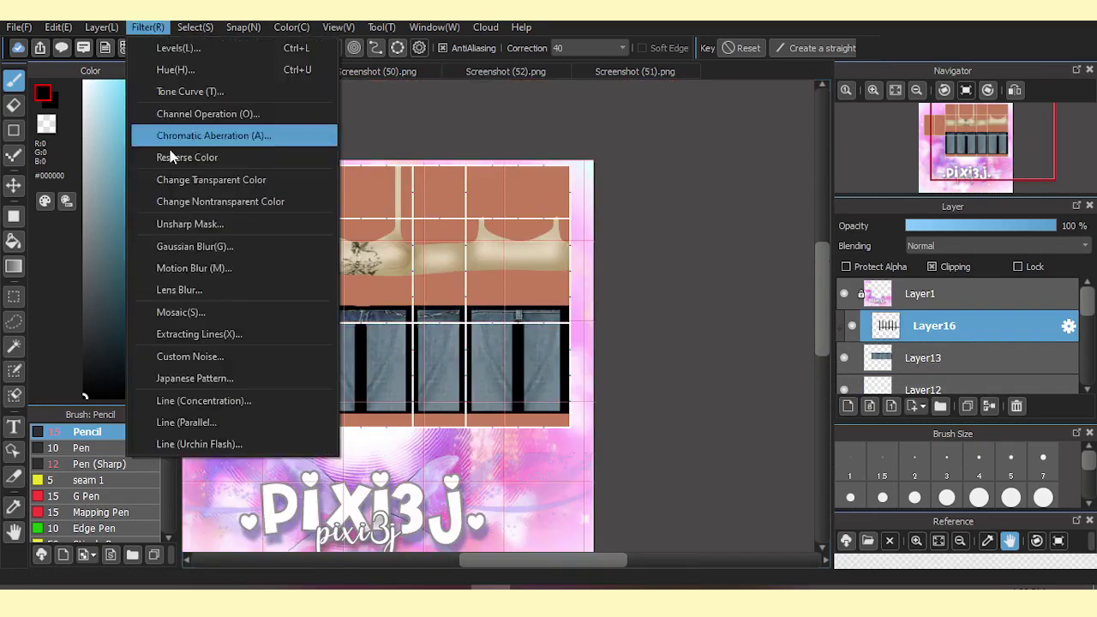
click(215, 135)
click(649, 534)
Set the jeans shading layer's opacity to 72 % and change its blending mode.
drag(1054, 226, 1015, 225)
scroll(519, 477, up, 3)
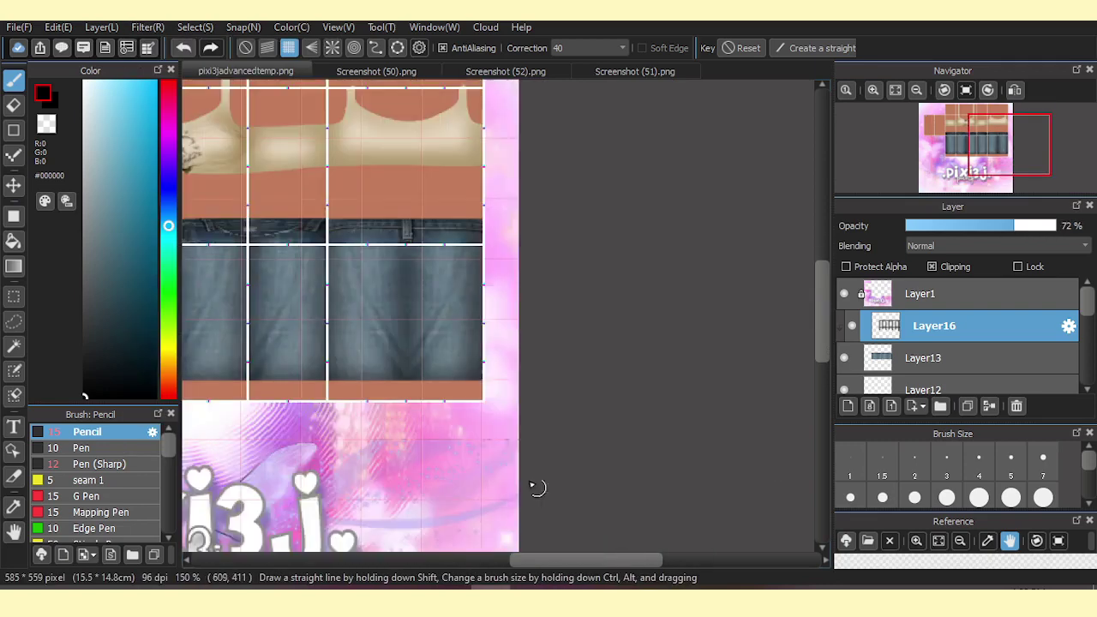
click(994, 246)
click(923, 259)
Draw curved black fold strokes on the left front leg with Pen (Sharp) on a new layer and copy them to the right leg.
key(ctrl+shift+n)
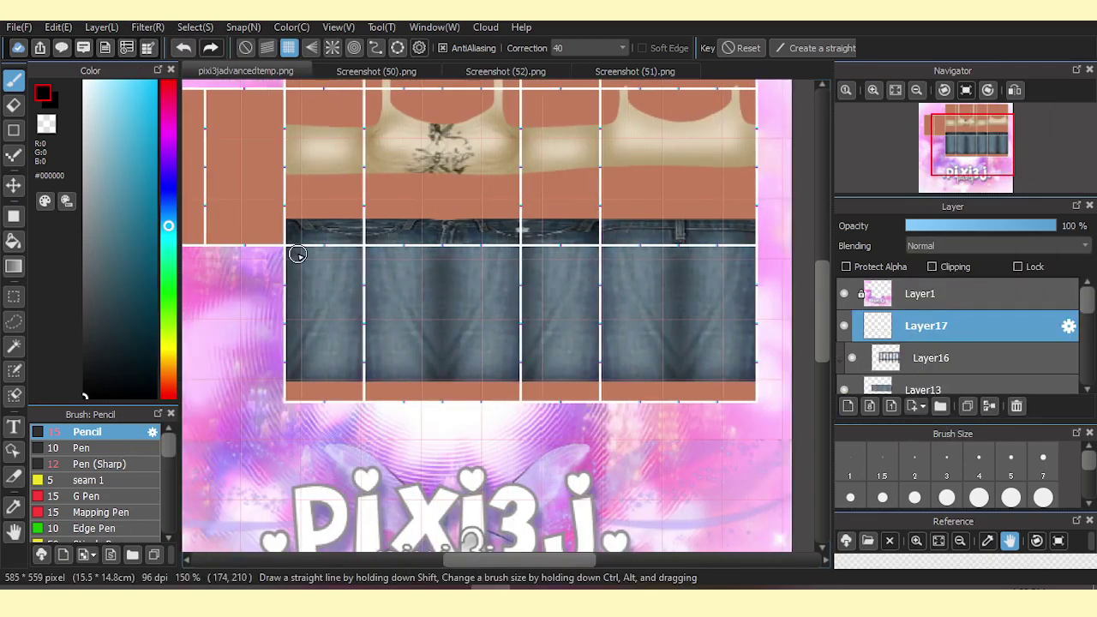
scroll(397, 280, up, 2)
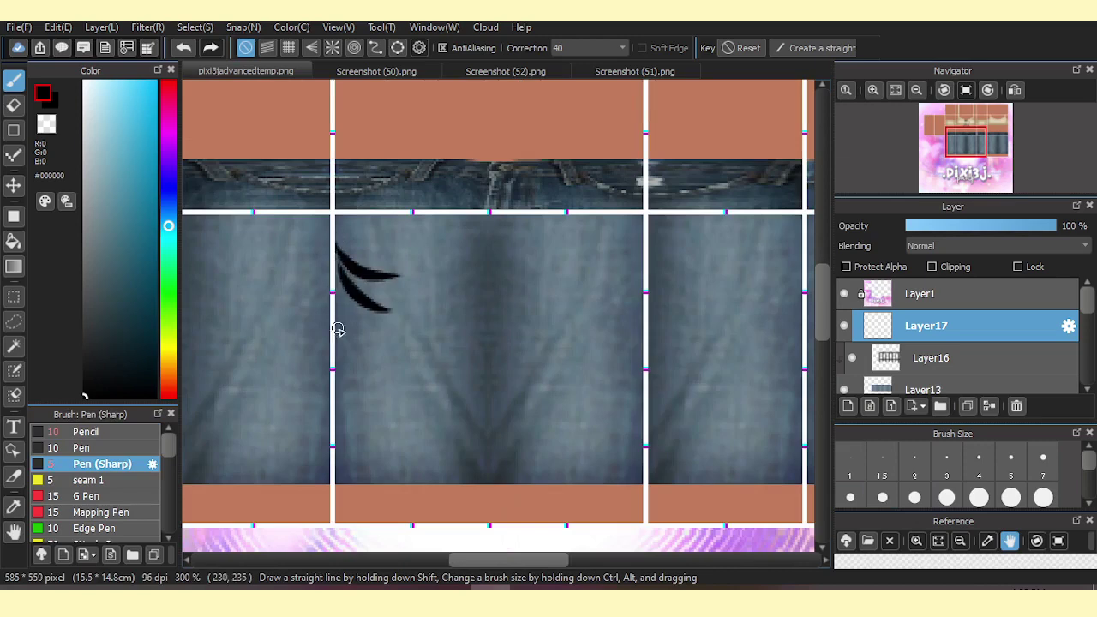
key(ctrl+v)
drag(429, 343, 608, 351)
key(Return)
key(ctrl+v)
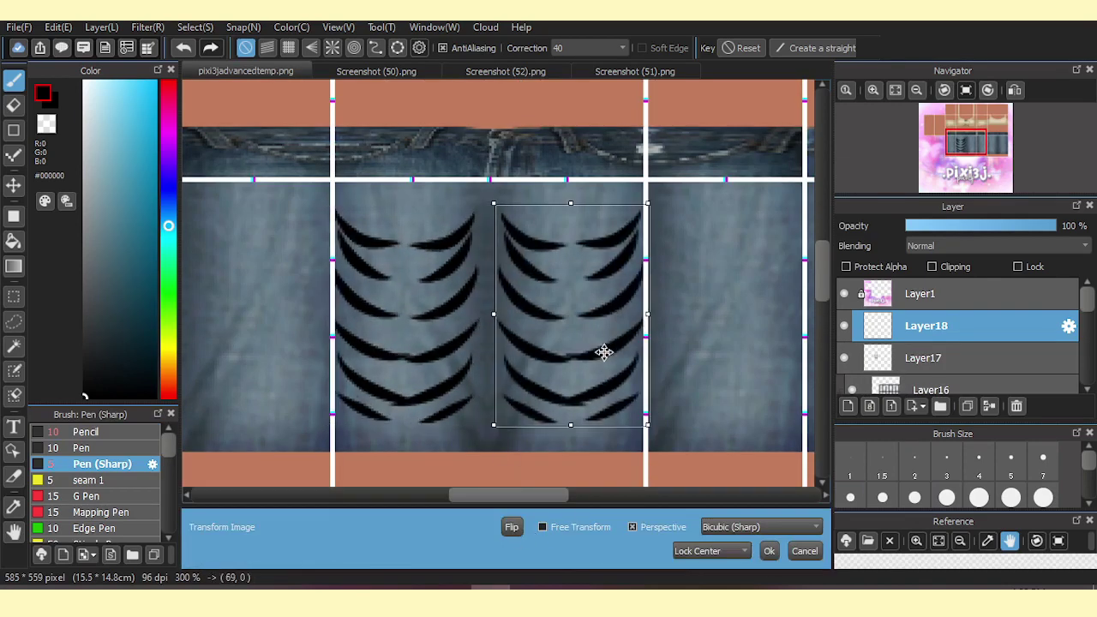
click(770, 552)
Apply a Gaussian blur of 2 to the fold strokes and set their layer to Overlay at 41 % opacity.
click(147, 26)
click(238, 246)
drag(486, 501, 489, 491)
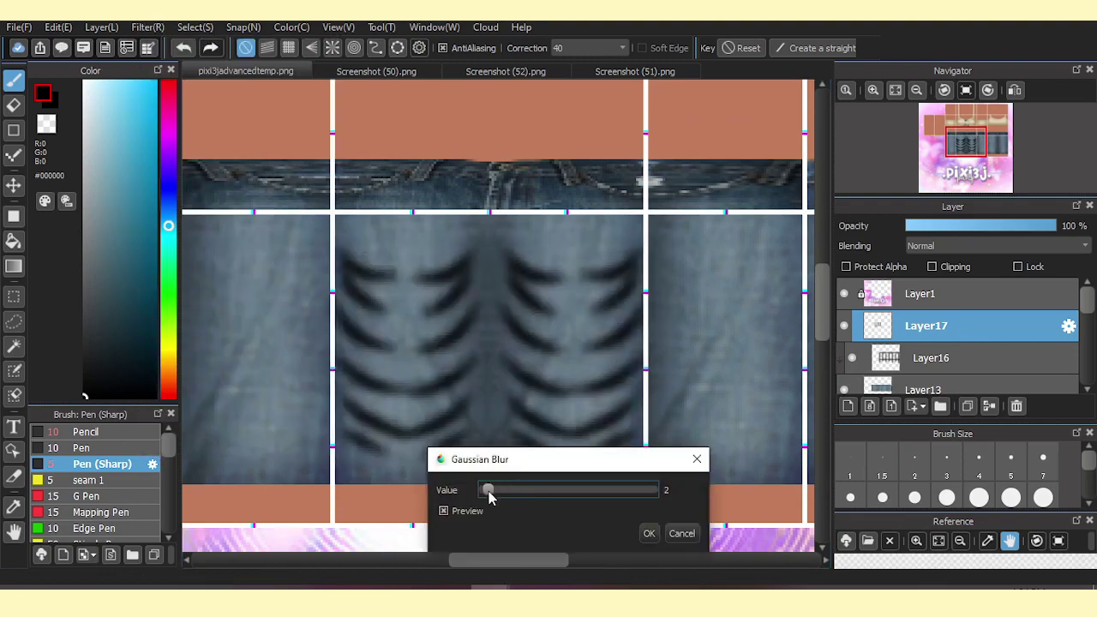
click(649, 529)
click(975, 226)
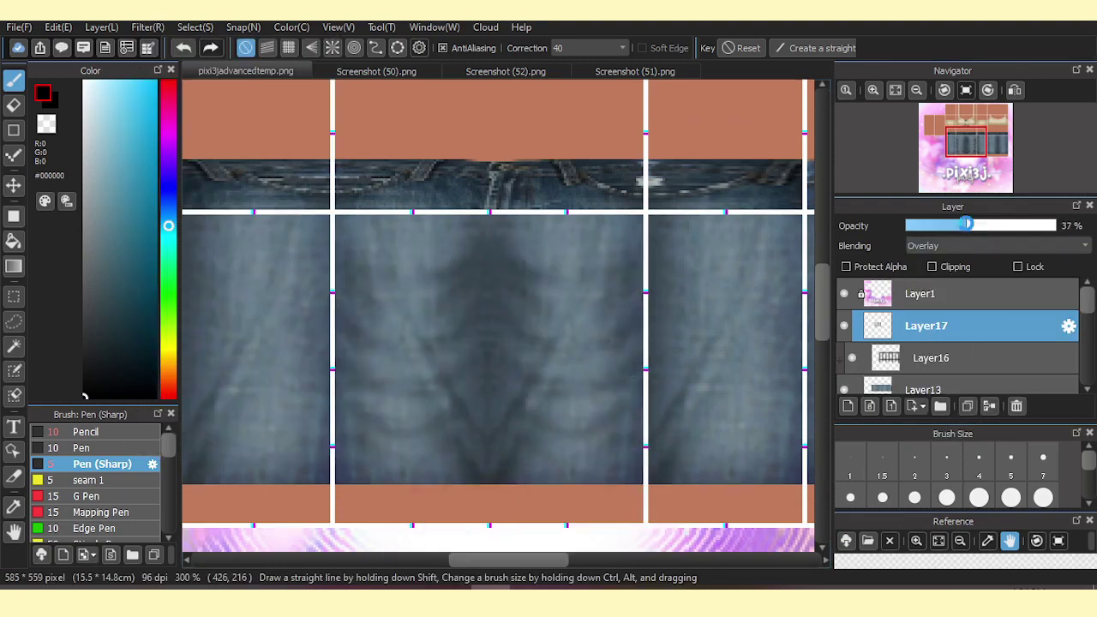
Duplicate the blurred fold shading onto the back leg panel.
key(ctrl+minus)
key(ctrl+shift+n)
key(v)
drag(508, 562, 526, 562)
drag(400, 363, 718, 363)
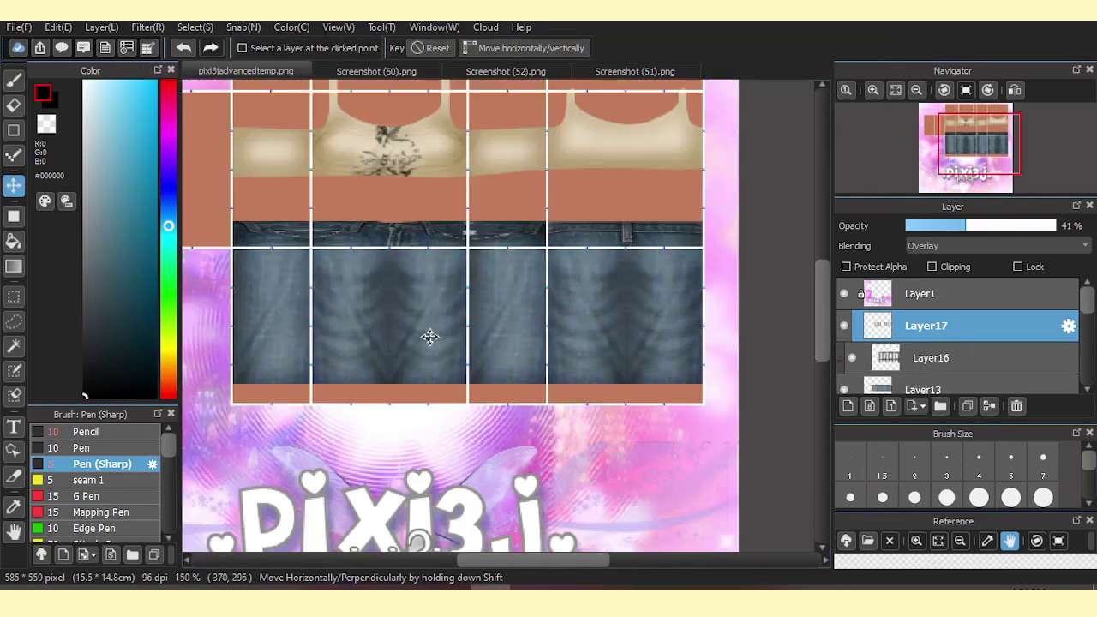
Draw thin black crease strokes with Pen (Sharp) at size 1.5 on the left front leg and copy them to the right leg.
click(853, 405)
key(b)
scroll(315, 268, up, 3)
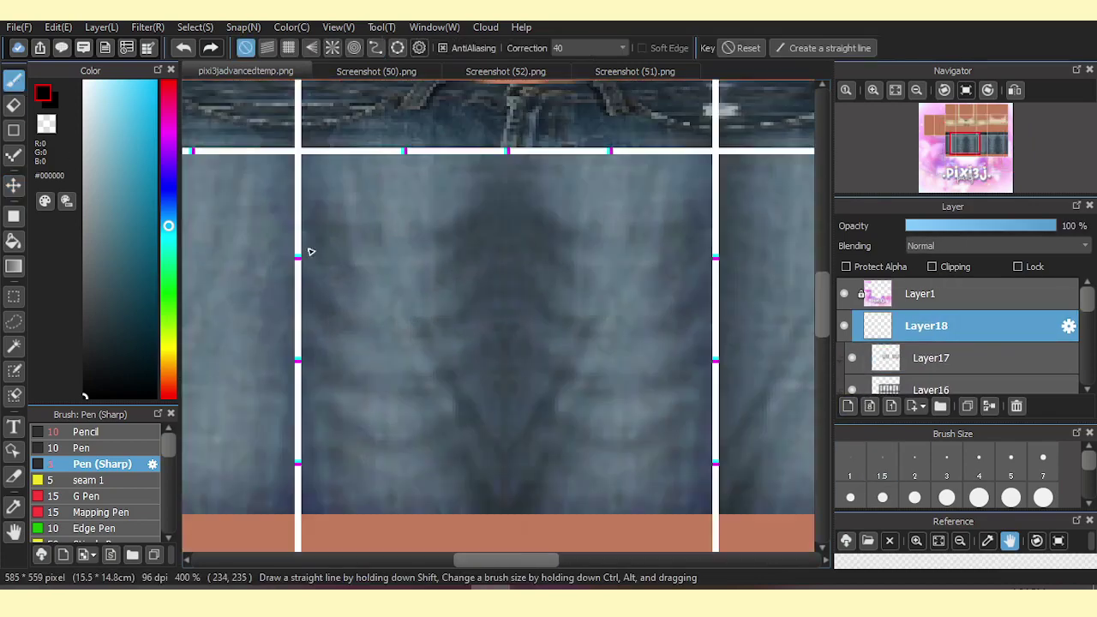
click(183, 49)
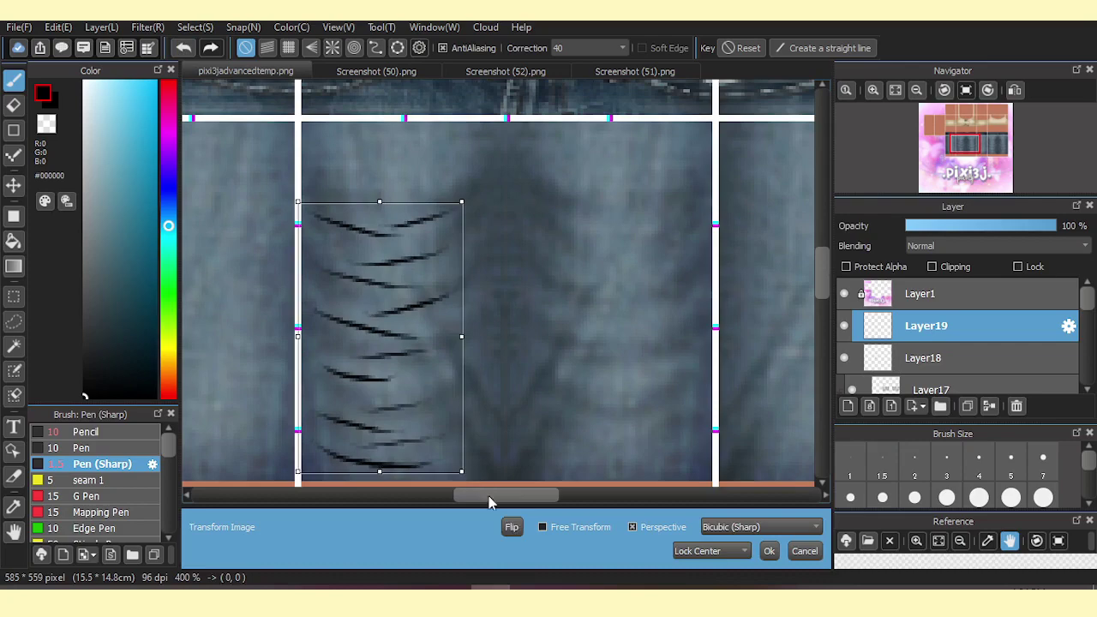
drag(386, 360, 619, 372)
key(Return)
scroll(593, 440, down, 1)
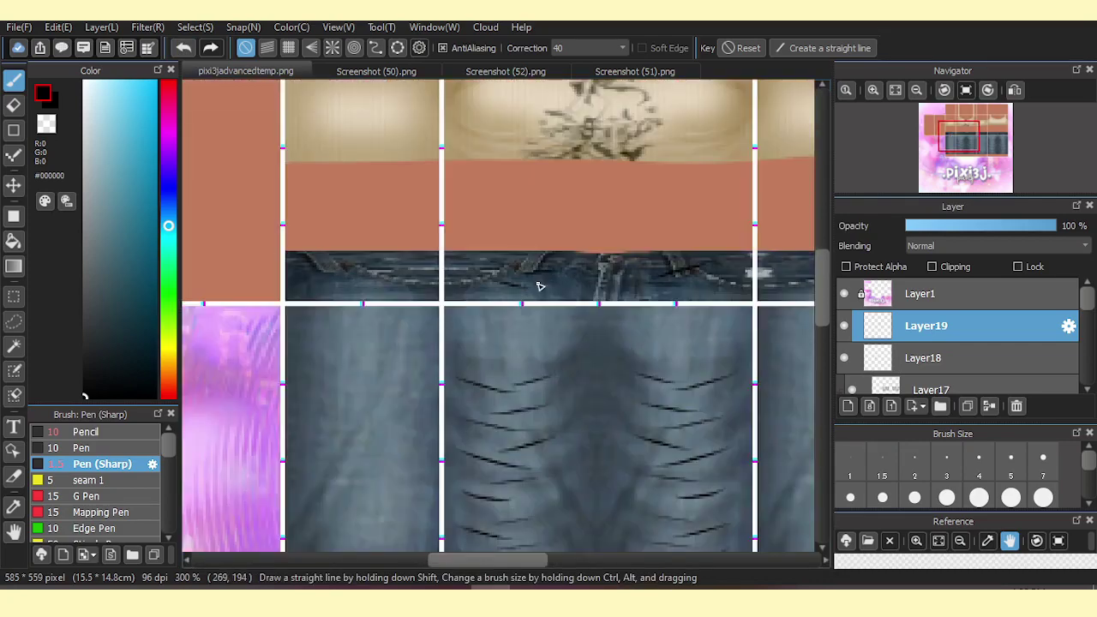
Recolour the crease strokes on Layer19 white using a clipped layer and a large Pencil brush.
click(848, 406)
click(932, 267)
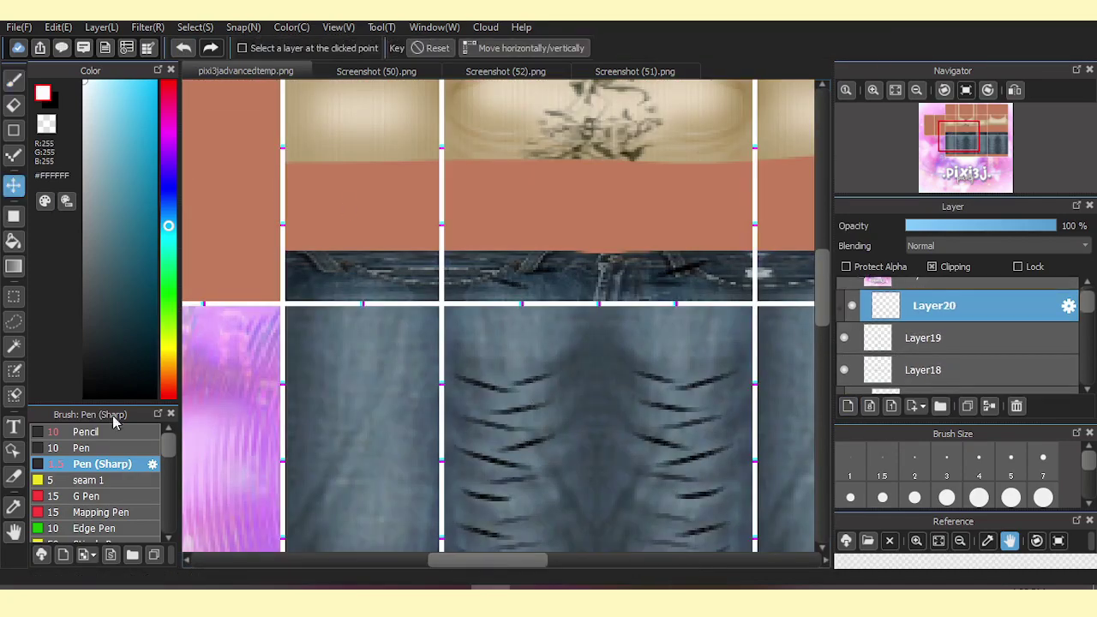
click(86, 431)
scroll(543, 429, down, 3)
scroll(544, 429, up, 3)
key(ctrl+z)
key(ctrl+z)
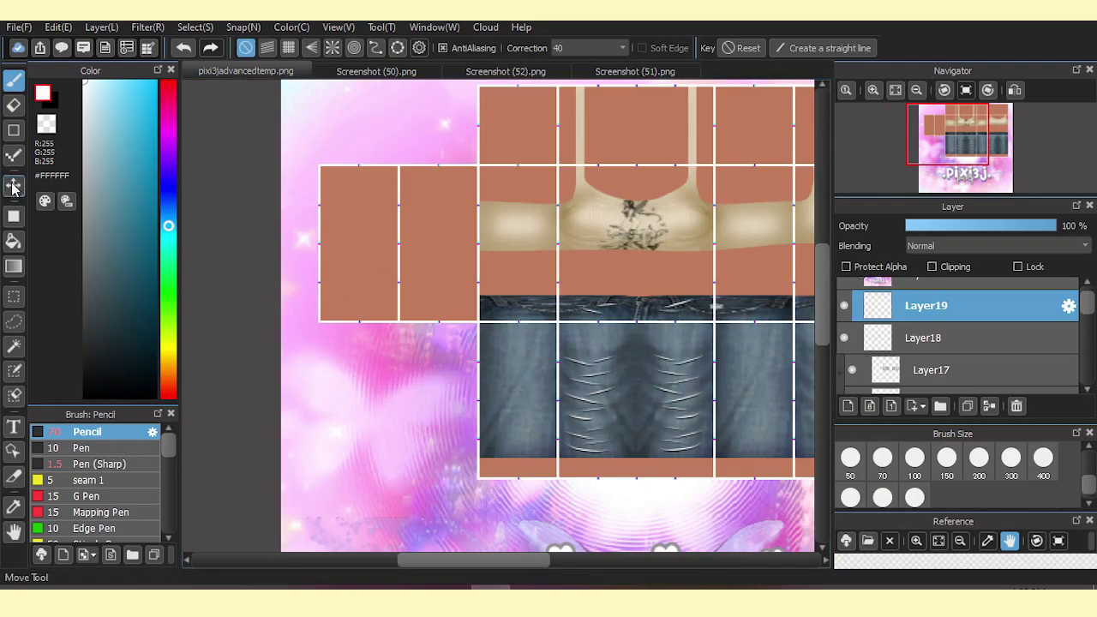
Apply a Gaussian blur to the white crease strokes.
click(13, 186)
click(148, 27)
click(195, 246)
click(647, 529)
Set the crease layer's blending to Overlay and its opacity to 35 %.
click(994, 246)
scroll(979, 248, down, 2)
click(979, 248)
click(957, 226)
scroll(409, 194, down, 2)
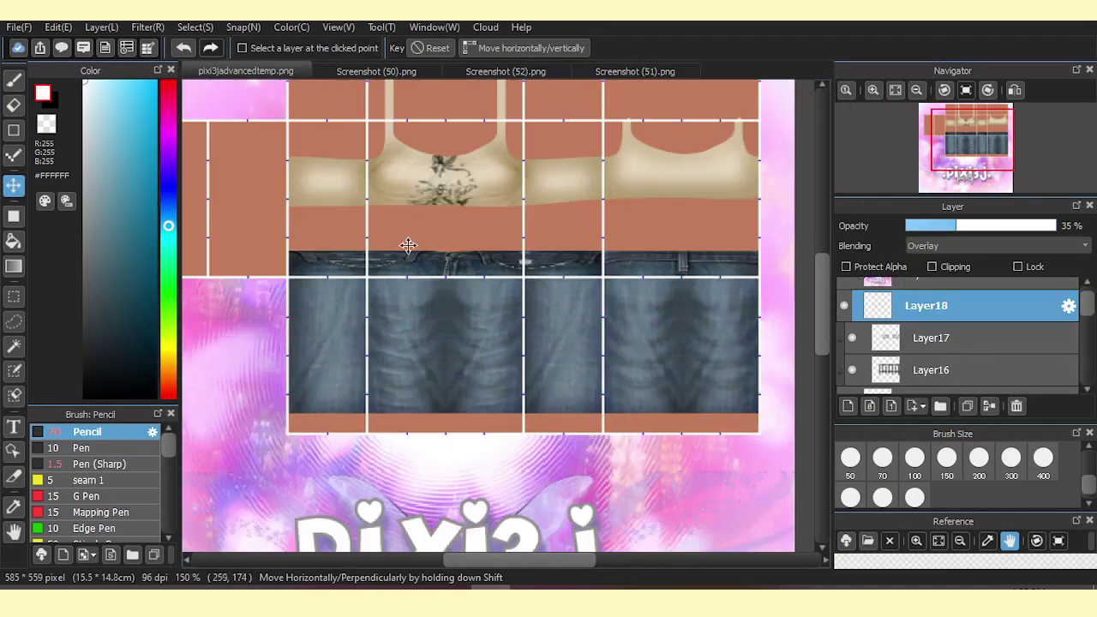
Delete Layer11 from the layer stack.
scroll(408, 194, up, 3)
scroll(964, 345, down, 10)
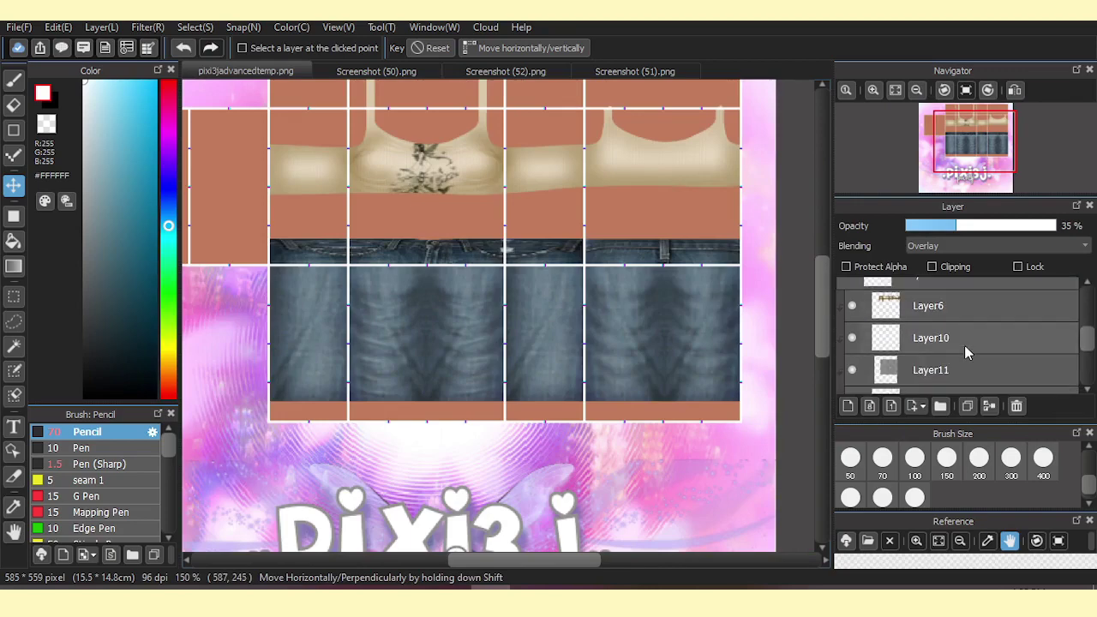
click(964, 378)
click(1017, 407)
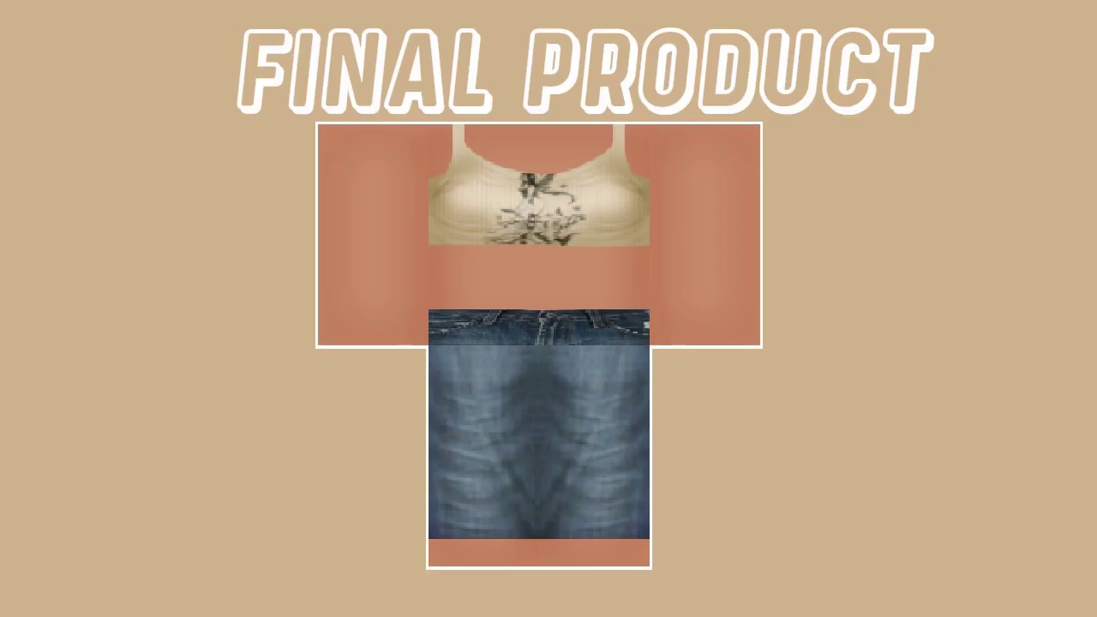